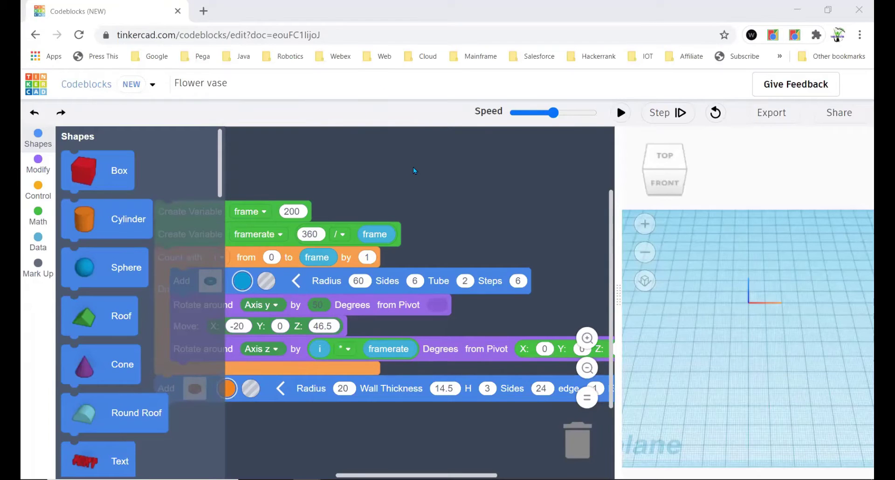
Step: Zoom out the block workspace and run the program to build the vase
left_click_drag(413, 170, 433, 168)
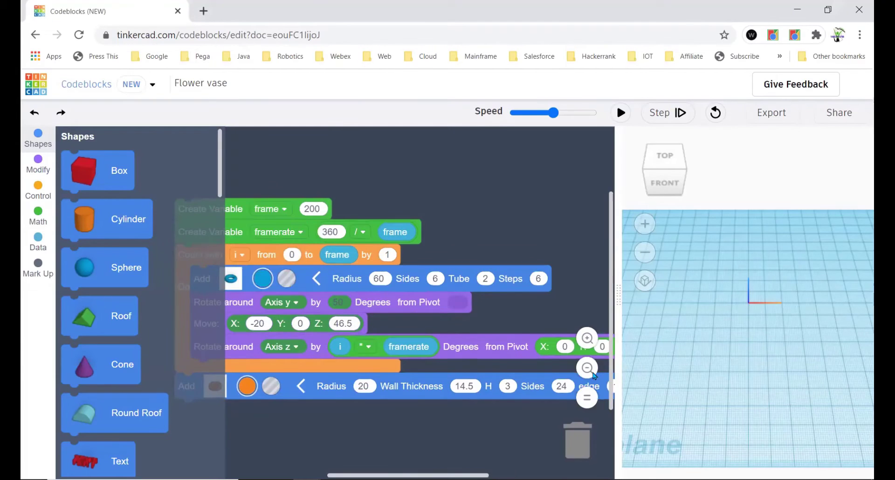
left_click(593, 375)
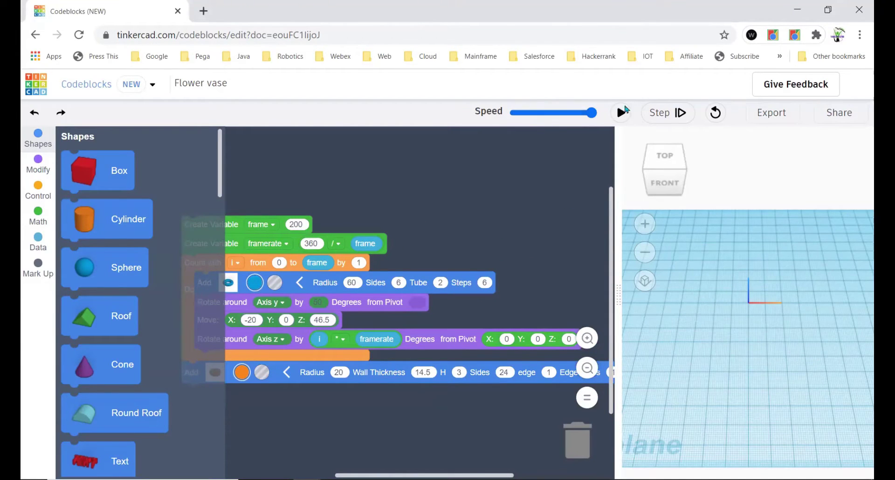
left_click(621, 120)
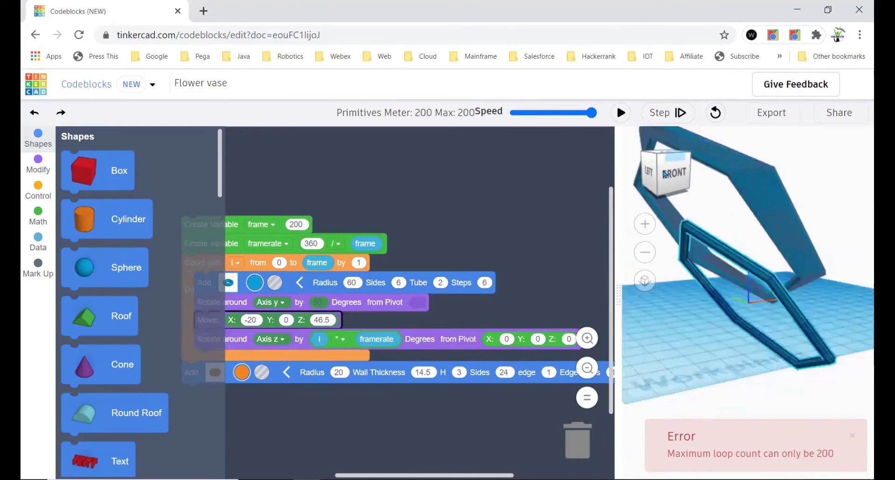
Step: Orbit the preview from a top-down view to an oblique view of the hexagonal tube shell
left_click_drag(662, 179, 659, 180)
left_click(659, 181)
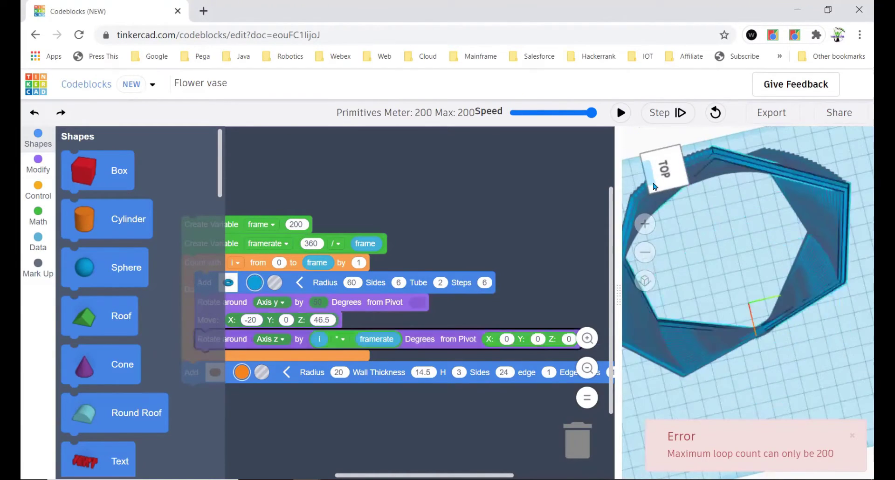
left_click(300, 226)
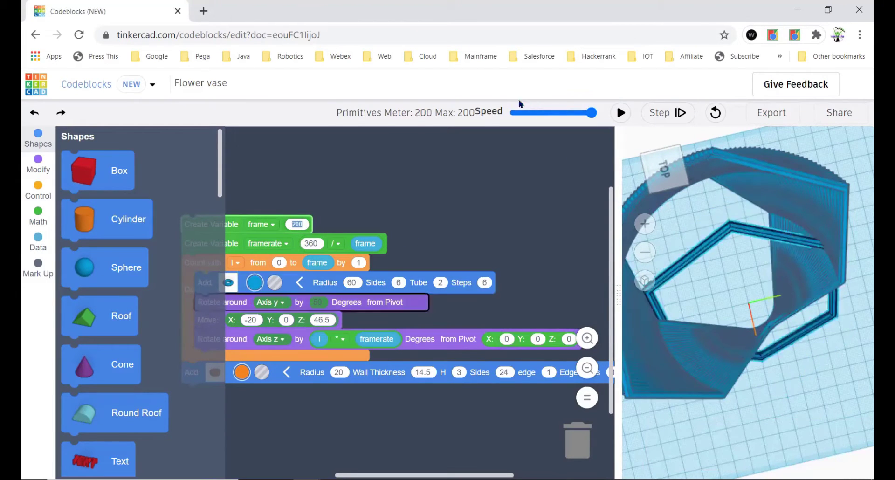
mouse_move(655, 173)
left_mouse_down()
mouse_move(687, 167)
mouse_move(676, 159)
mouse_move(662, 171)
mouse_move(680, 166)
mouse_move(674, 174)
left_mouse_up()
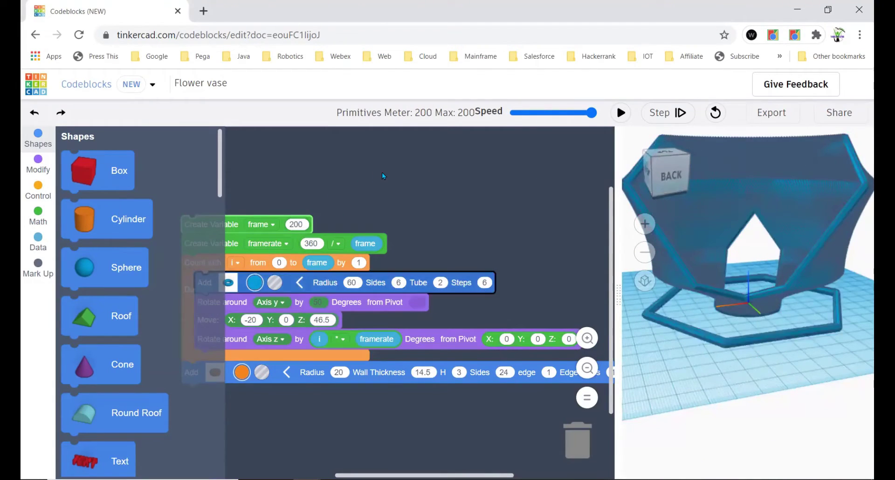
mouse_move(460, 234)
left_mouse_down()
mouse_move(483, 214)
mouse_move(520, 255)
left_mouse_up()
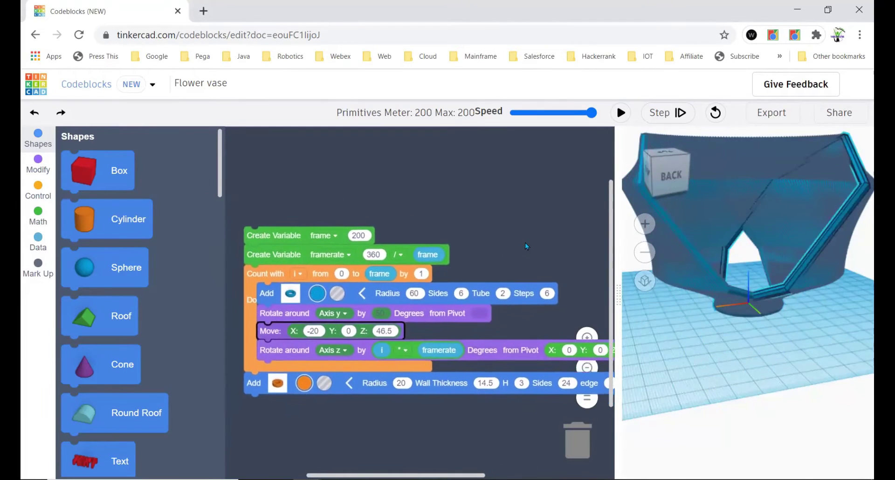
left_click_drag(520, 255, 500, 235)
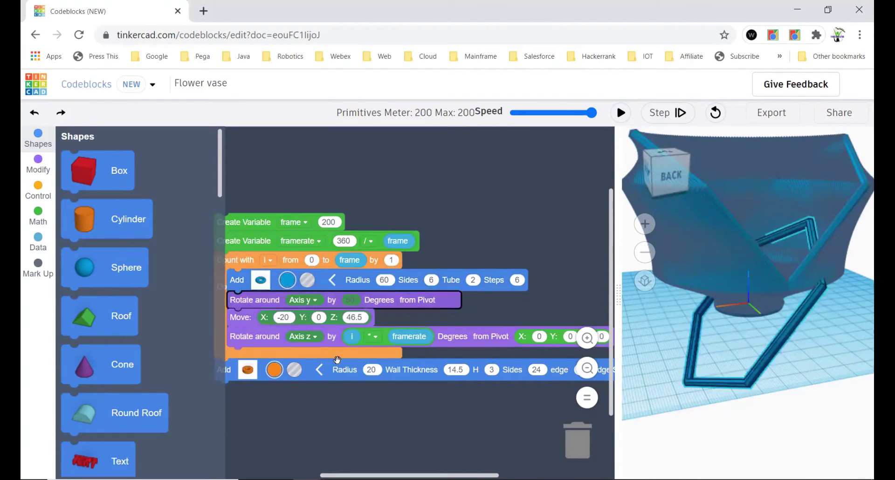
left_click_drag(746, 210, 664, 178)
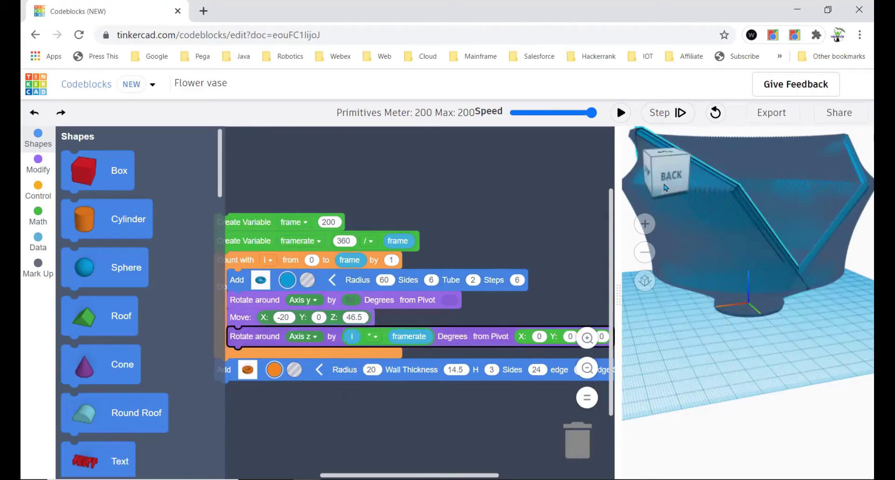
left_click(664, 179)
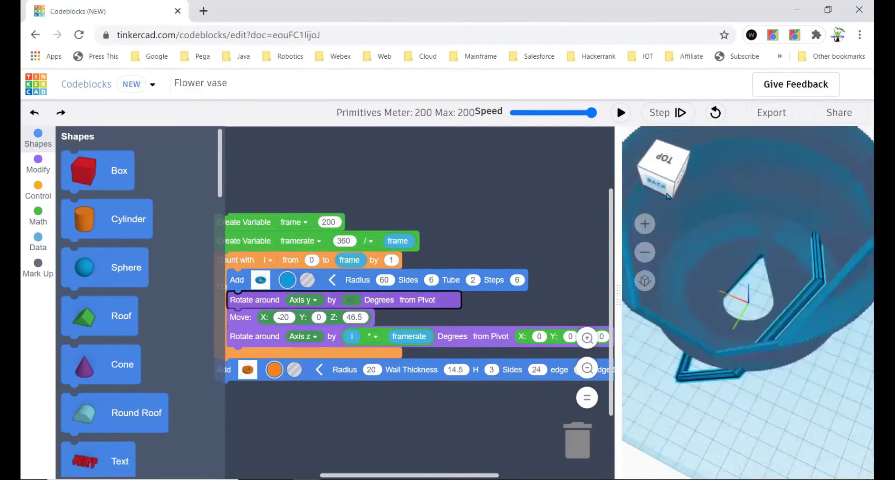
left_click_drag(669, 196, 675, 195)
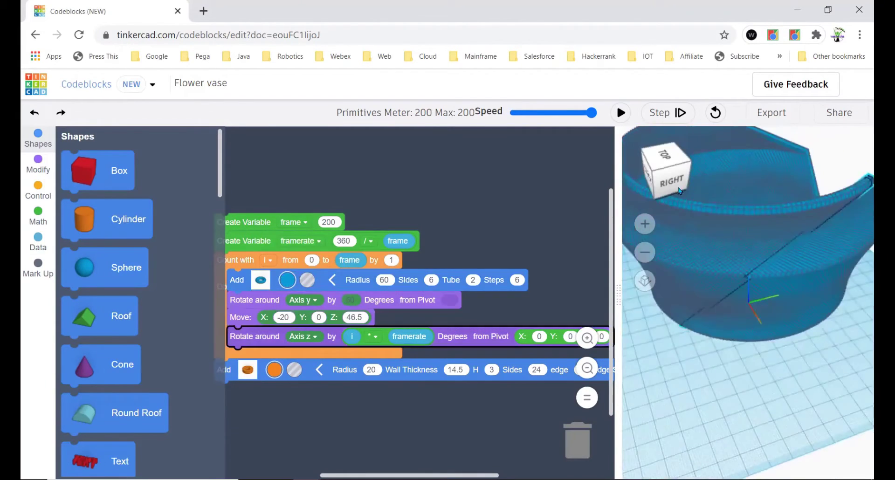
left_click(673, 193)
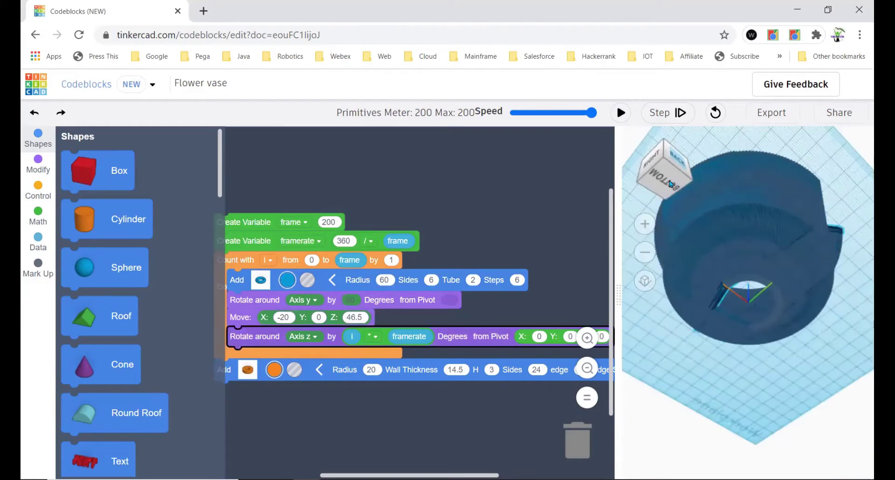
left_click(673, 188)
mouse_move(673, 186)
left_mouse_down()
mouse_move(695, 191)
mouse_move(704, 180)
mouse_move(705, 189)
mouse_move(698, 181)
mouse_move(492, 189)
left_mouse_up()
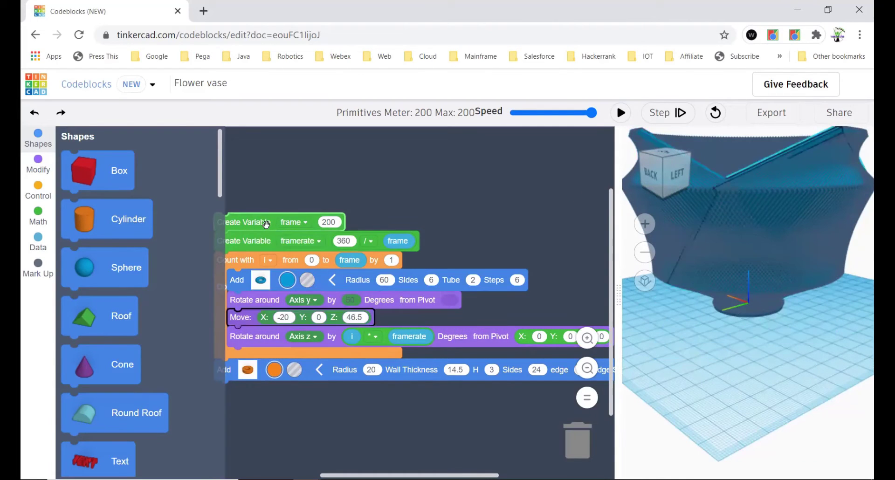
left_click(328, 223)
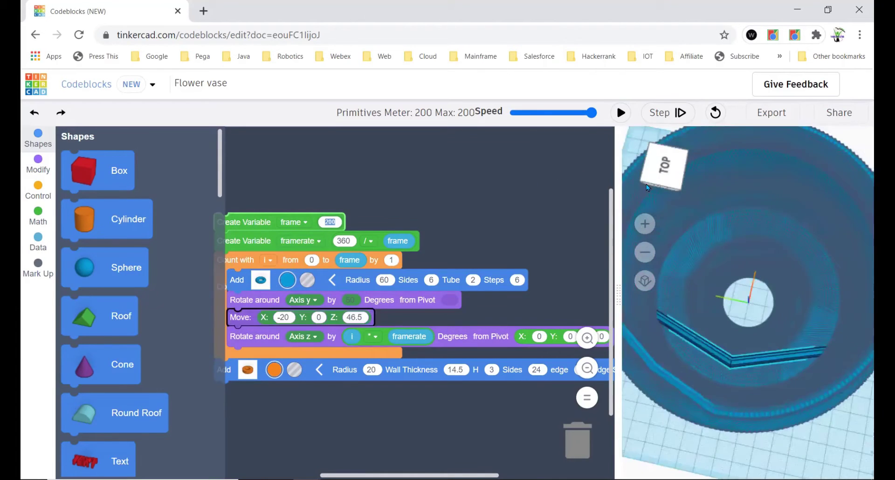
left_click_drag(651, 181, 667, 185)
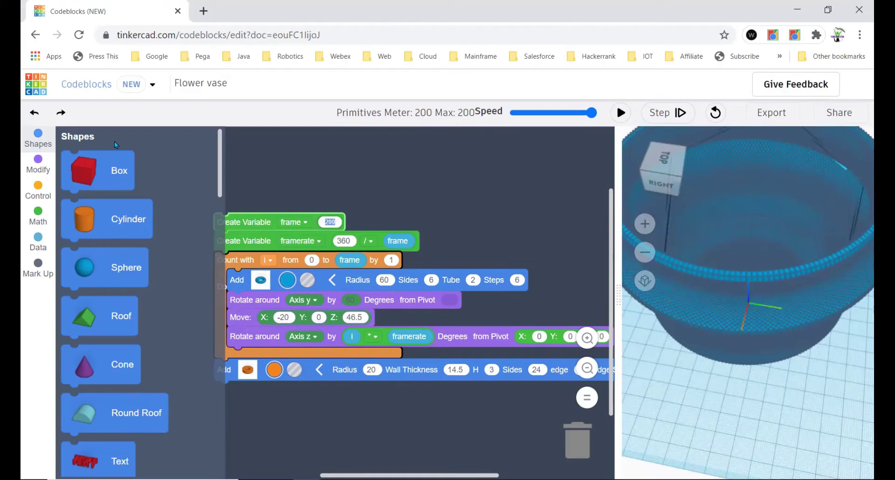
left_click(335, 163)
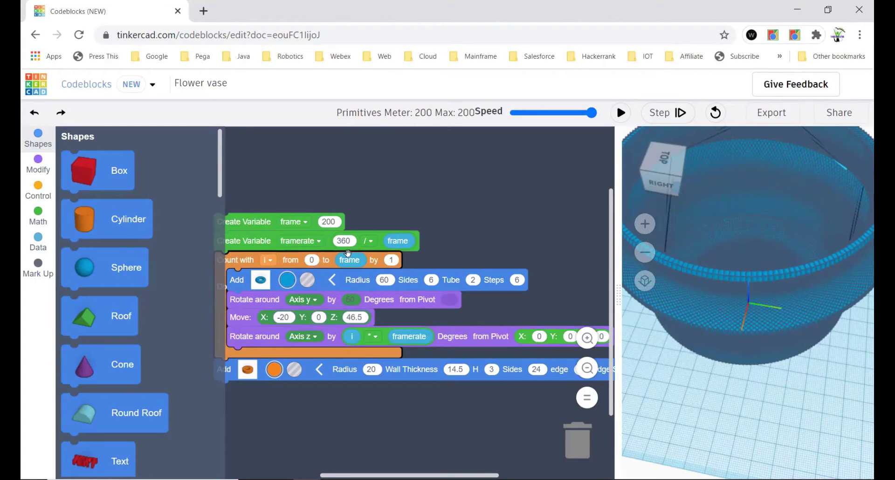
left_click(305, 223)
left_click(395, 206)
left_click_drag(555, 207, 597, 188)
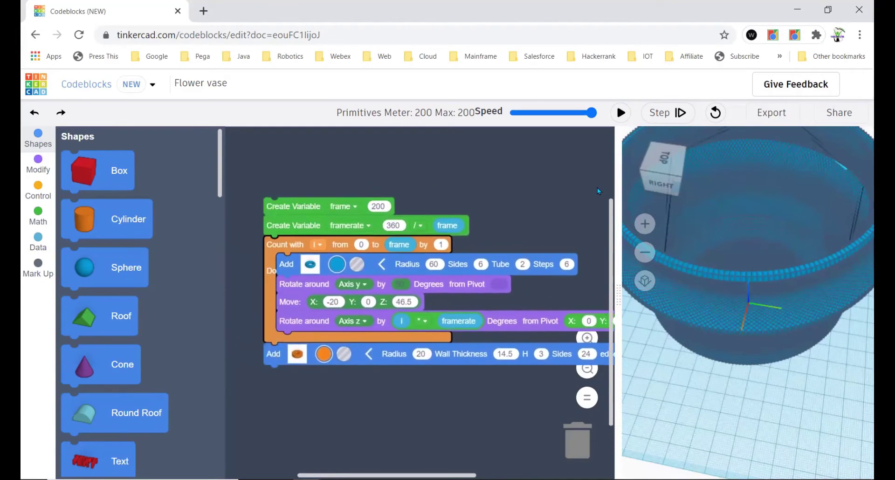
left_click(35, 195)
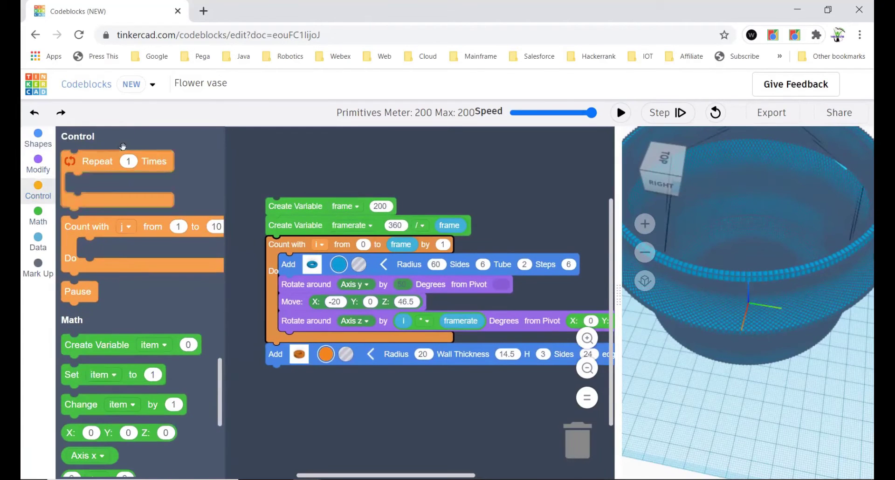
left_click(35, 140)
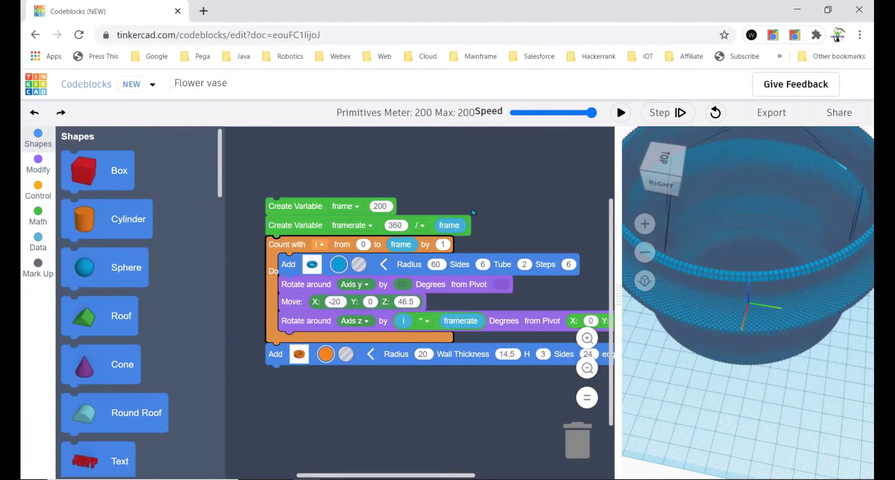
left_click_drag(473, 209, 407, 213)
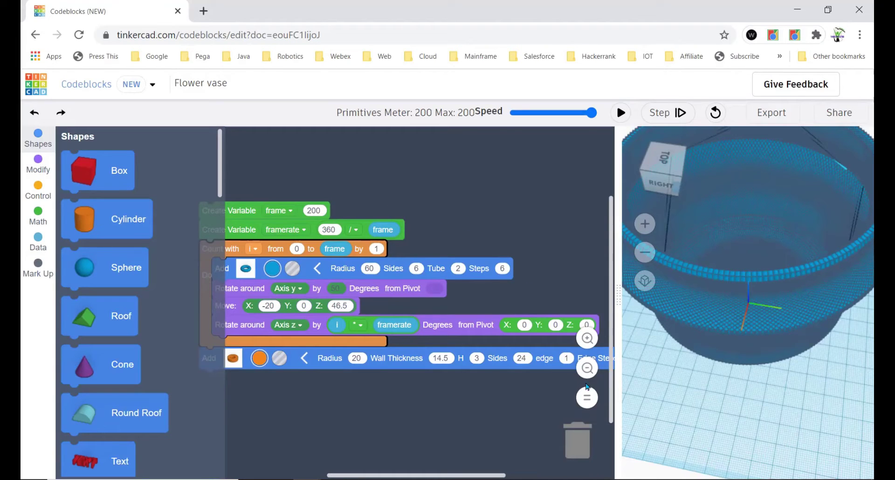
mouse_move(493, 401)
left_mouse_down()
mouse_move(531, 397)
mouse_move(519, 410)
left_mouse_up()
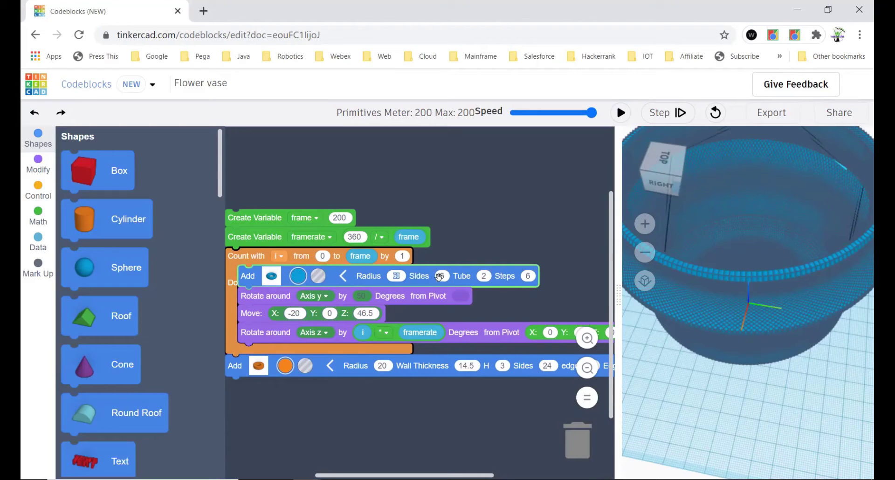
Step: Change the frame count from 200 to 25
left_click(344, 217)
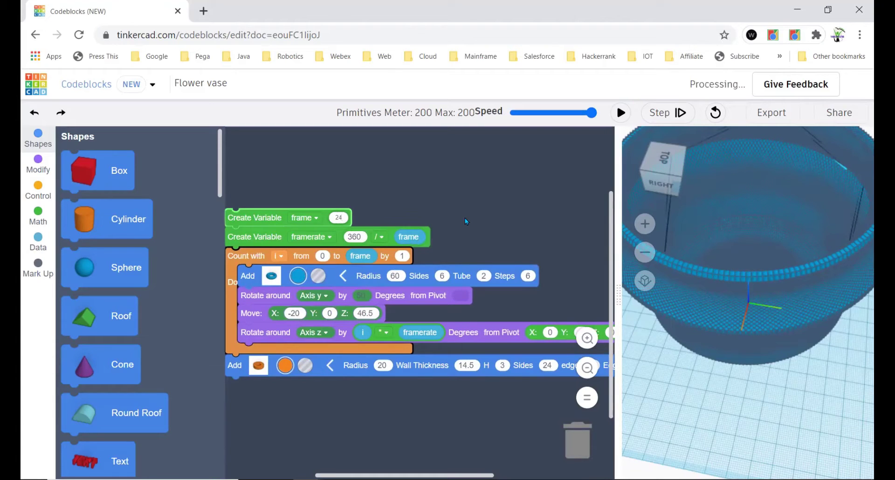
key("BackSpace")
type("5")
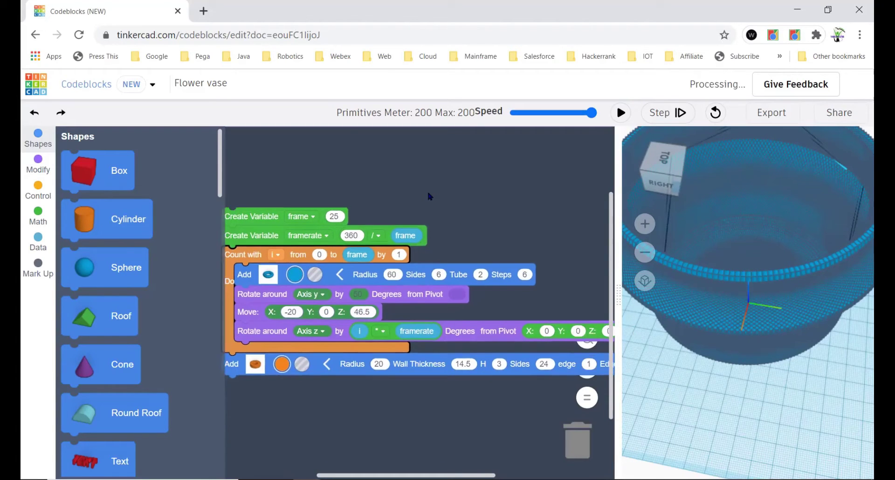
Step: Rerun the program and orbit around the open lattice vase from top and side
left_click(719, 112)
left_click(621, 112)
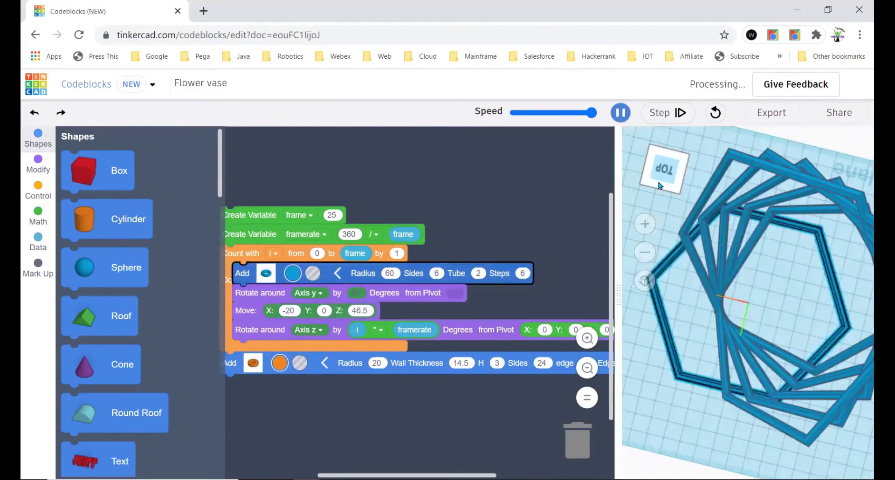
left_click(660, 185)
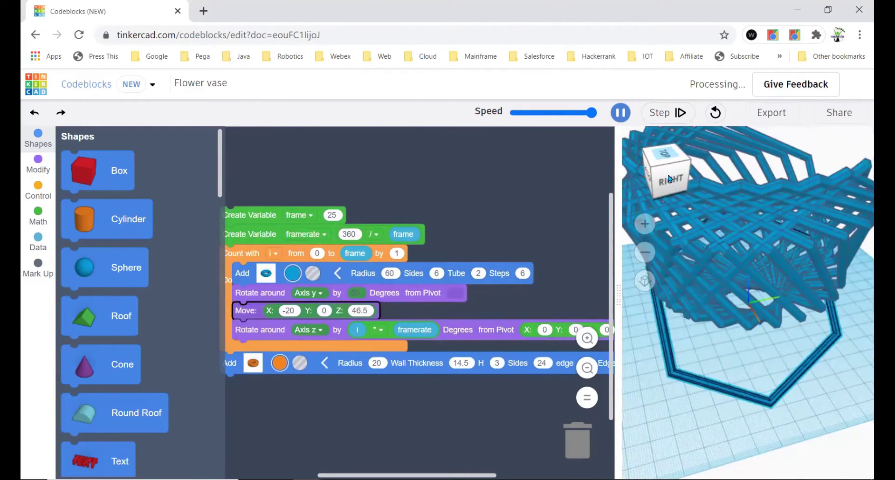
left_click(668, 179)
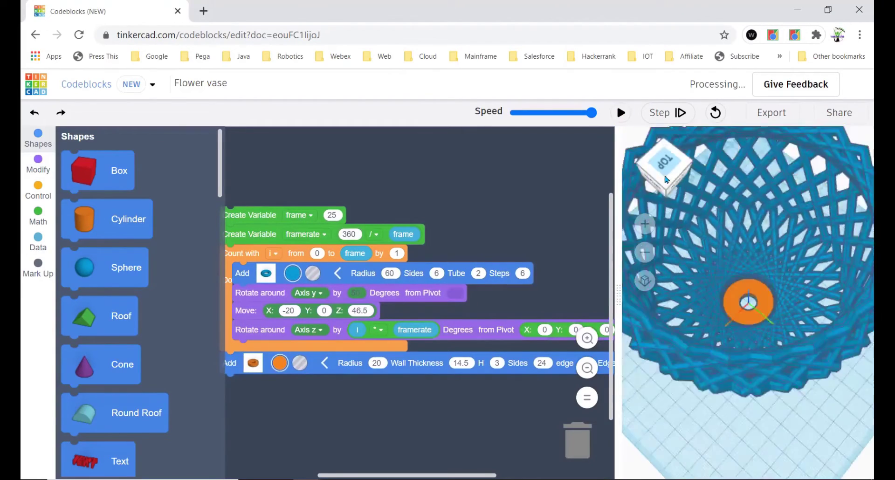
mouse_move(666, 180)
left_mouse_down()
mouse_move(705, 183)
mouse_move(666, 246)
left_mouse_up()
left_click(651, 253)
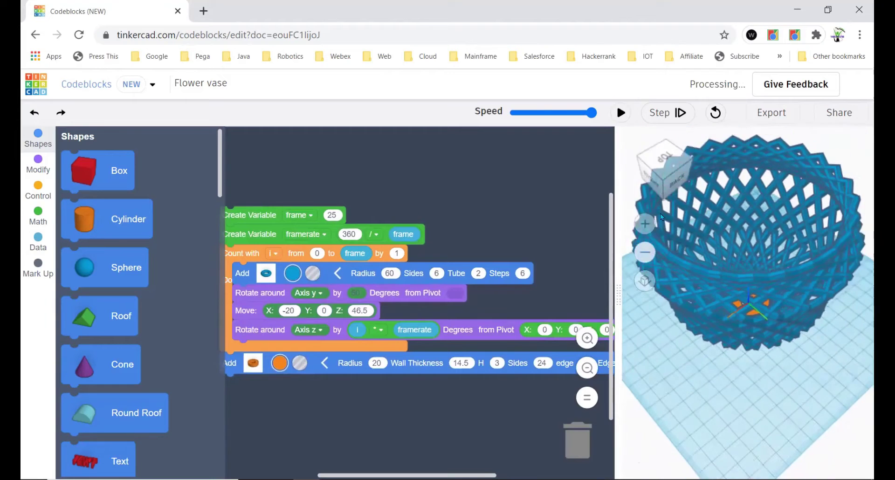
mouse_move(680, 181)
left_mouse_down()
mouse_move(737, 186)
mouse_move(722, 174)
mouse_move(701, 180)
left_mouse_up()
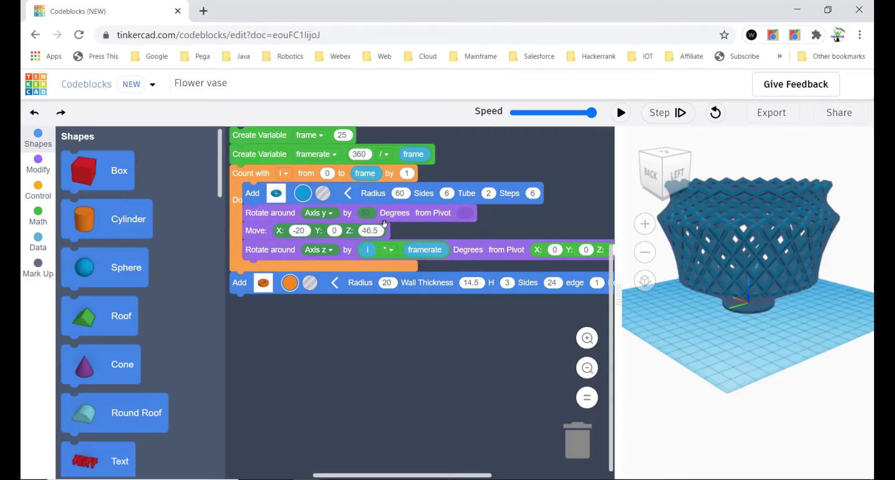
left_click(365, 155)
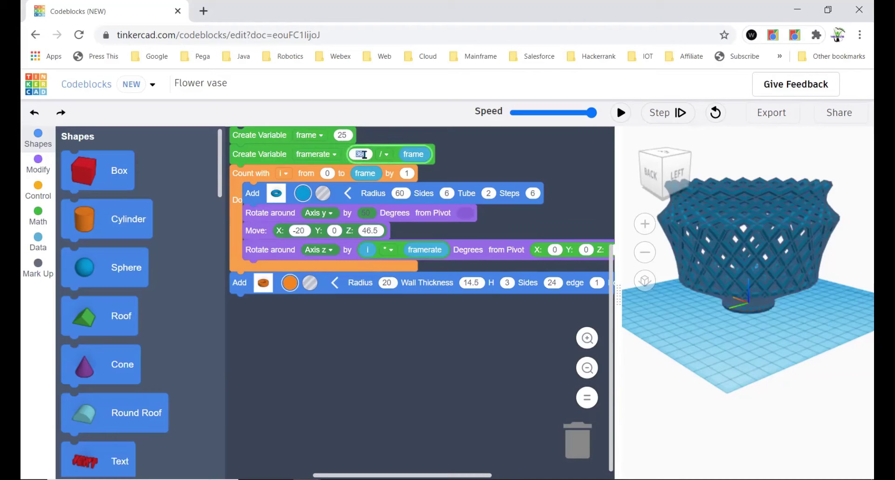
left_click(513, 136)
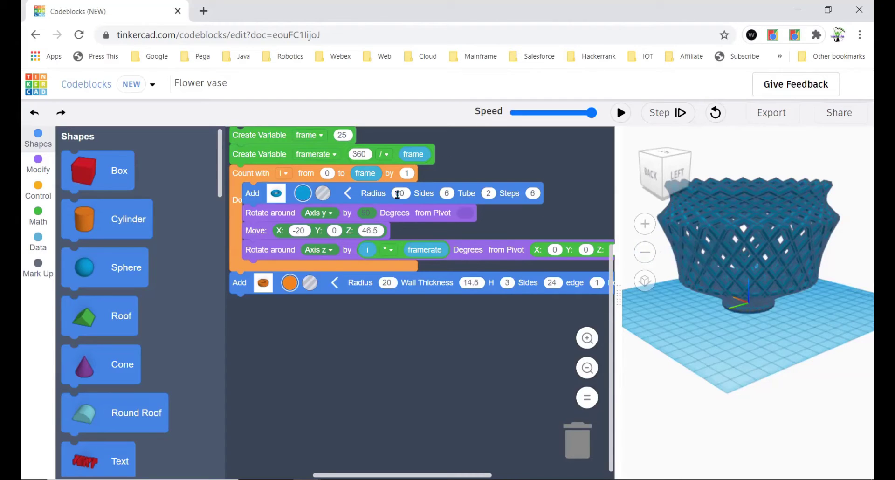
left_click(397, 194)
left_click(389, 321)
left_click(667, 156)
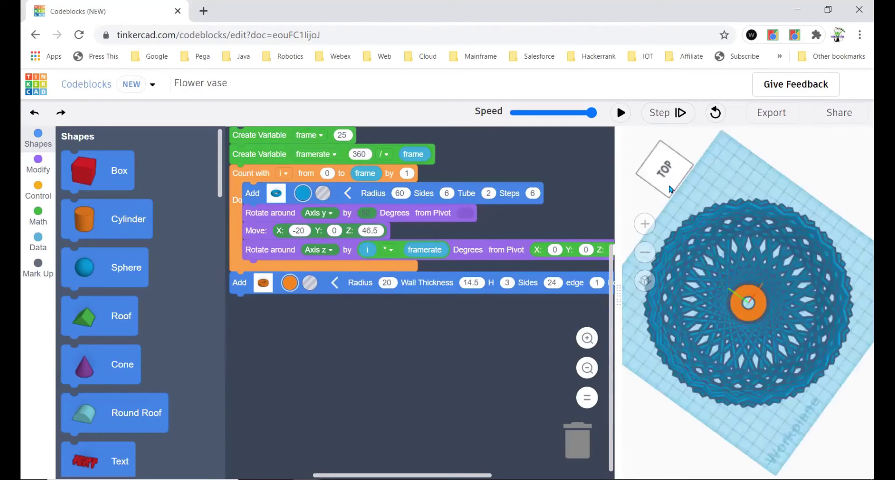
left_click(681, 180)
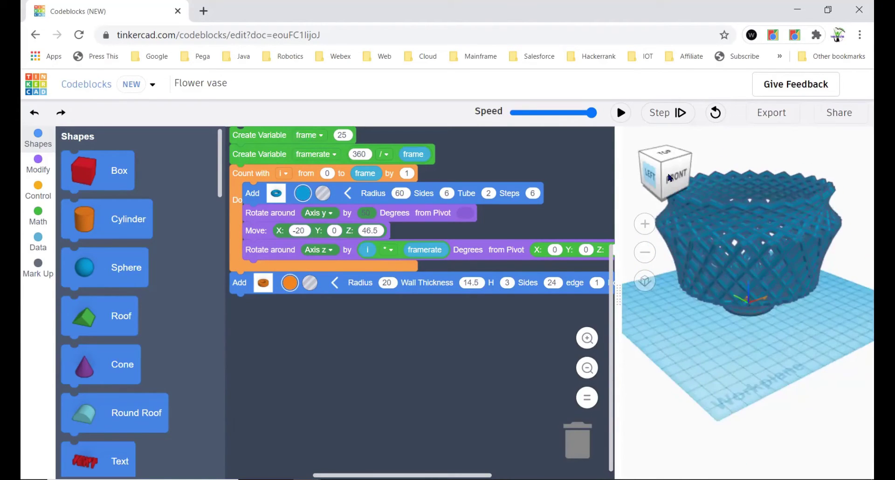
left_click_drag(681, 180, 670, 178)
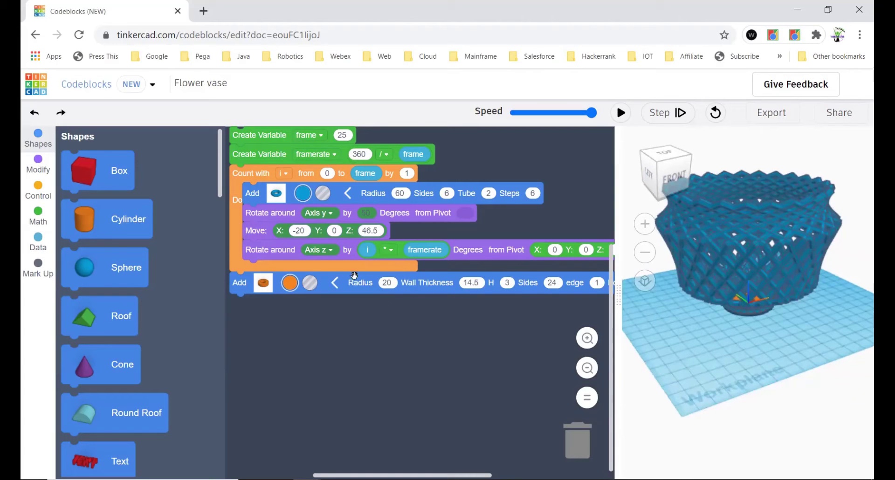
Step: Set the hexagonal tube Radius to 80 and the base cylinder Radius to 40
left_click(367, 287)
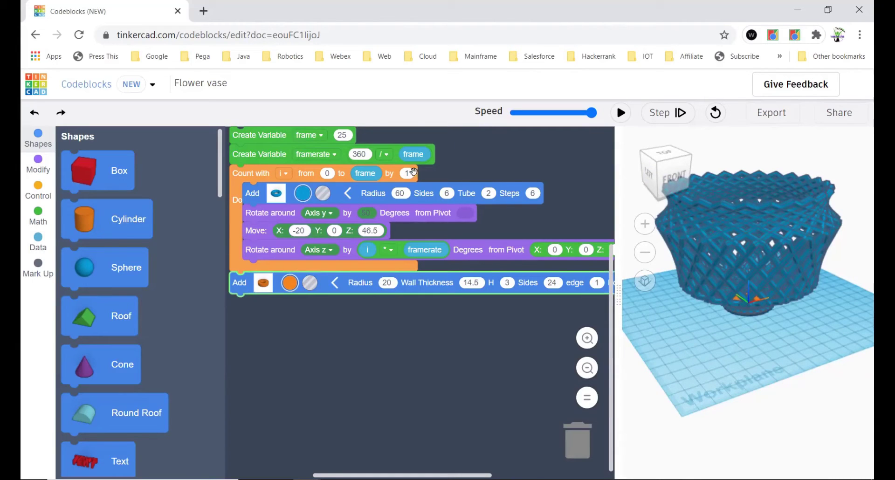
left_click(400, 194)
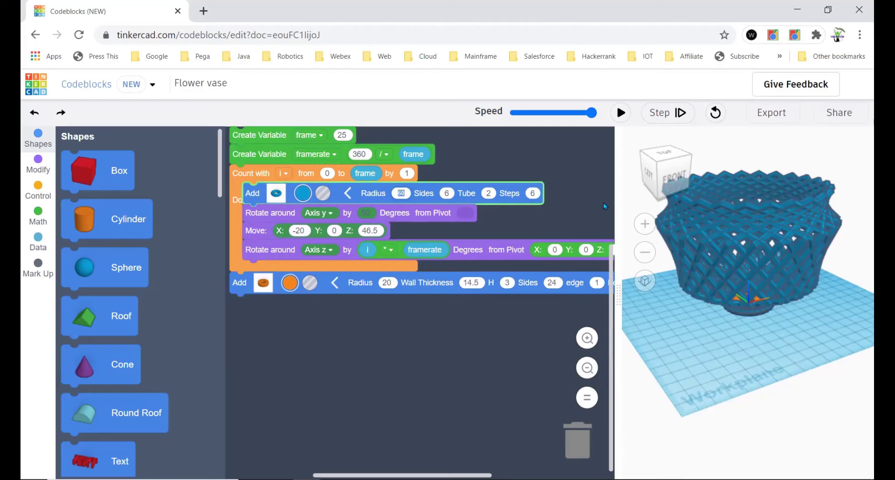
type("80")
left_click(399, 285)
left_click(395, 285)
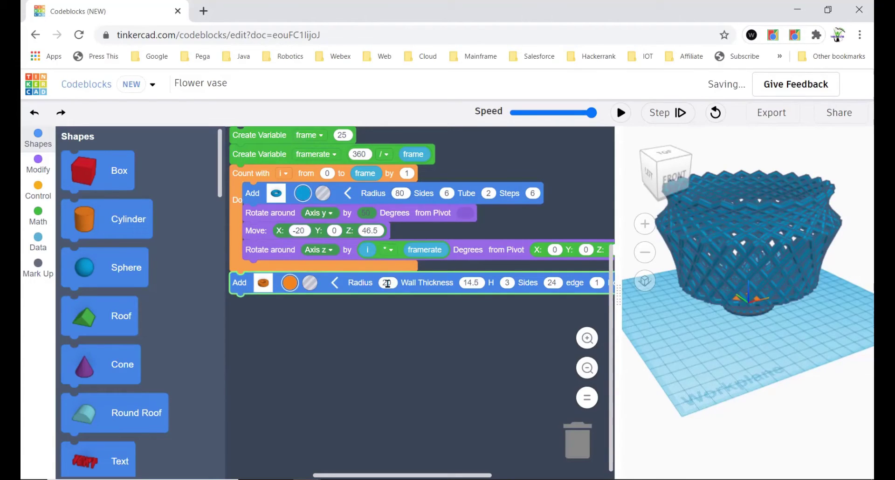
type("4")
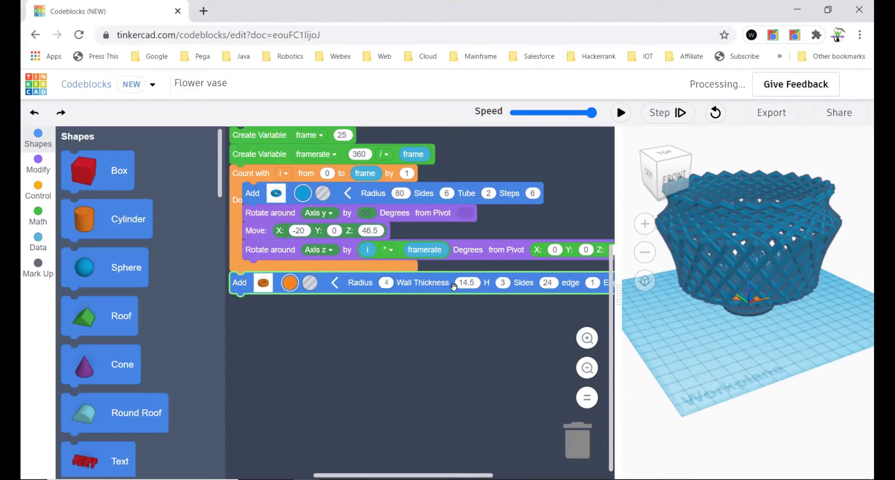
type("0")
left_click(442, 301)
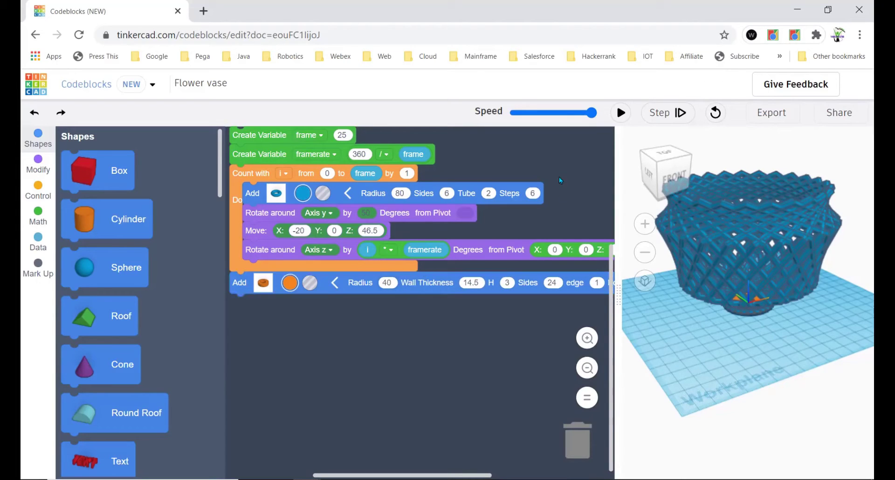
Step: Rerun the program and orbit around the wider radius-80 lattice vase
left_click(716, 112)
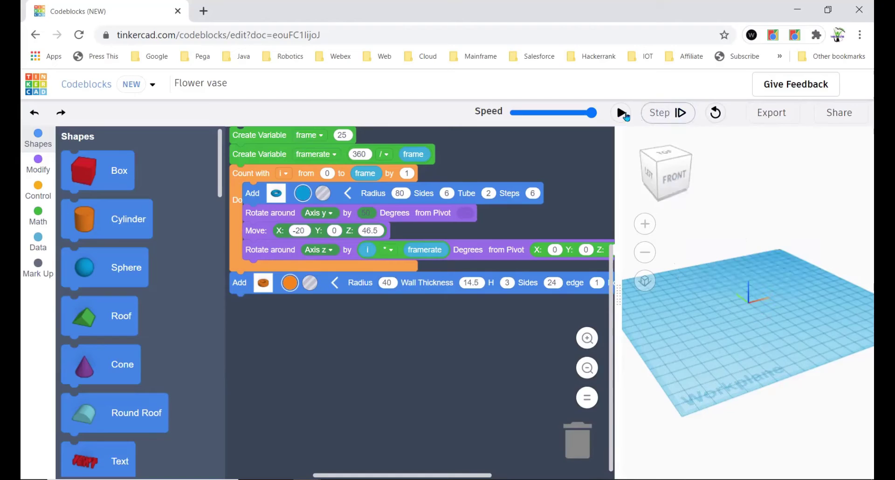
left_click(620, 112)
left_click_drag(659, 177, 679, 179)
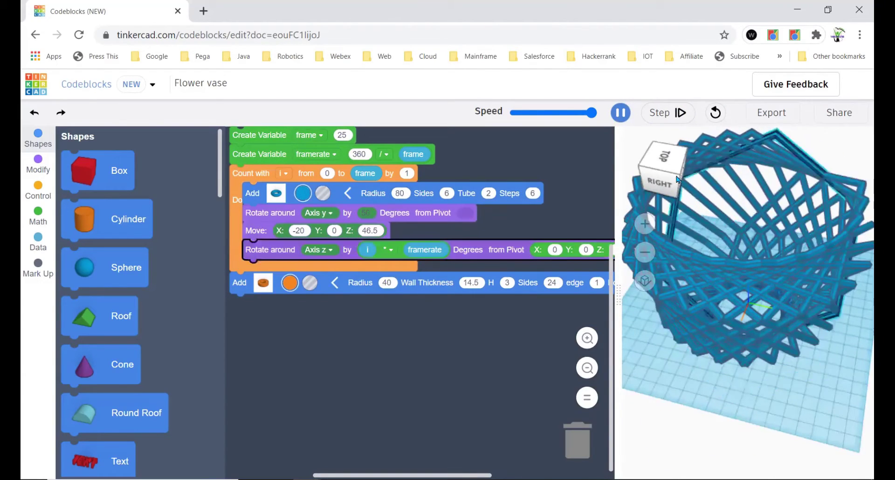
left_click(680, 176)
mouse_move(685, 172)
left_mouse_down()
mouse_move(707, 188)
mouse_move(778, 193)
mouse_move(790, 181)
left_mouse_up()
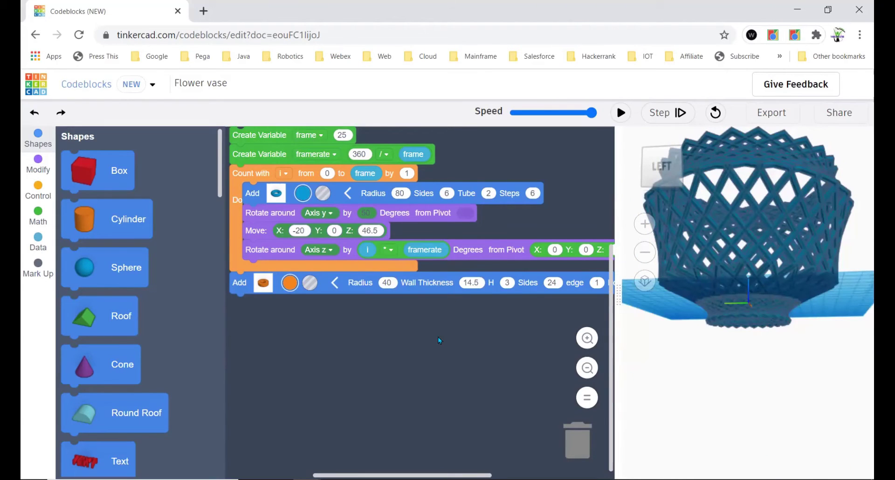
mouse_move(432, 348)
left_mouse_down()
mouse_move(417, 372)
mouse_move(432, 371)
left_mouse_up()
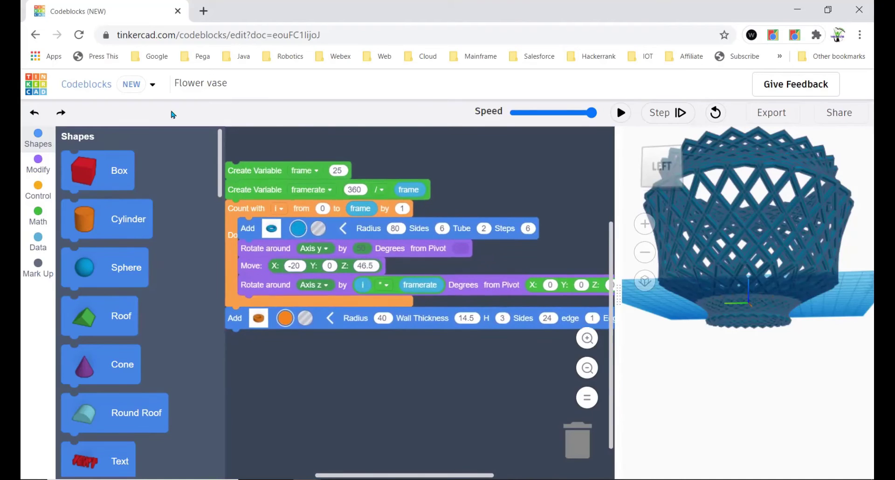
Step: Set the Move block's Z to 50, run the program and orbit to a front view
left_click(369, 267)
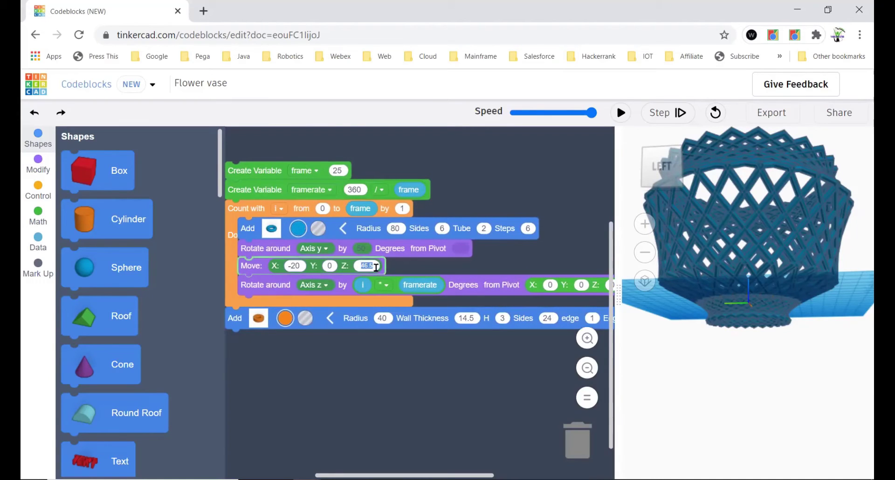
type("5")
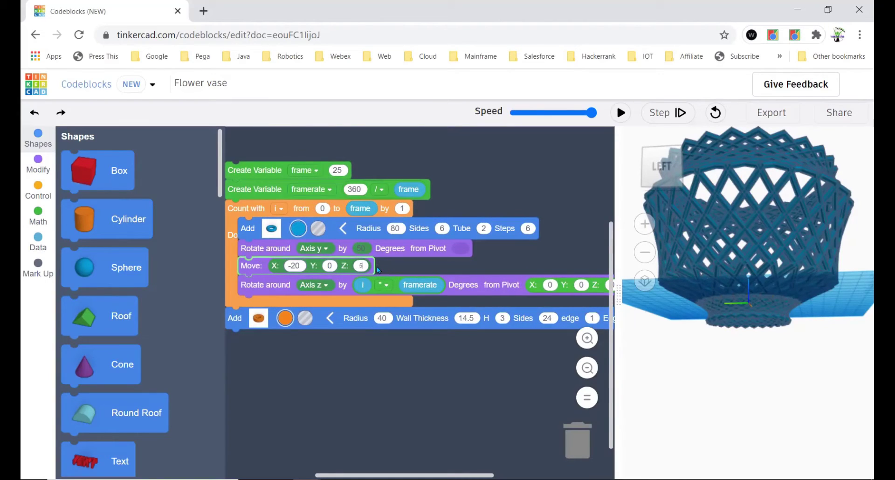
type("0")
left_click(394, 150)
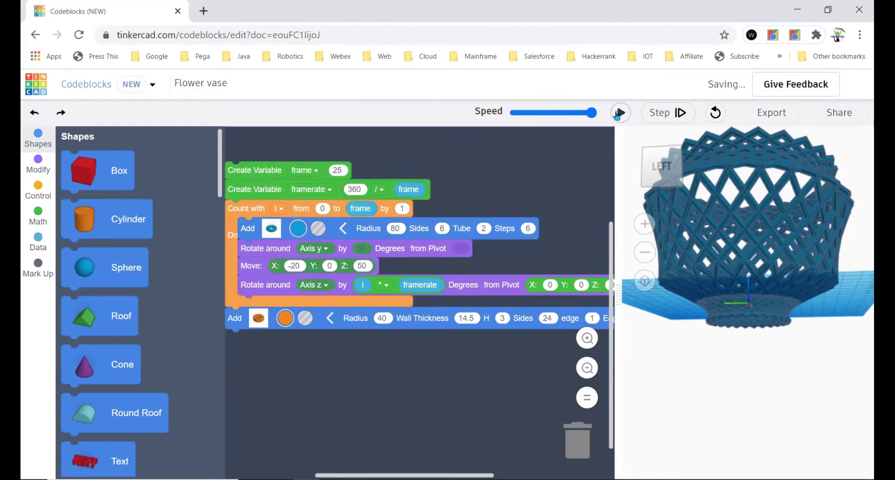
left_click(617, 115)
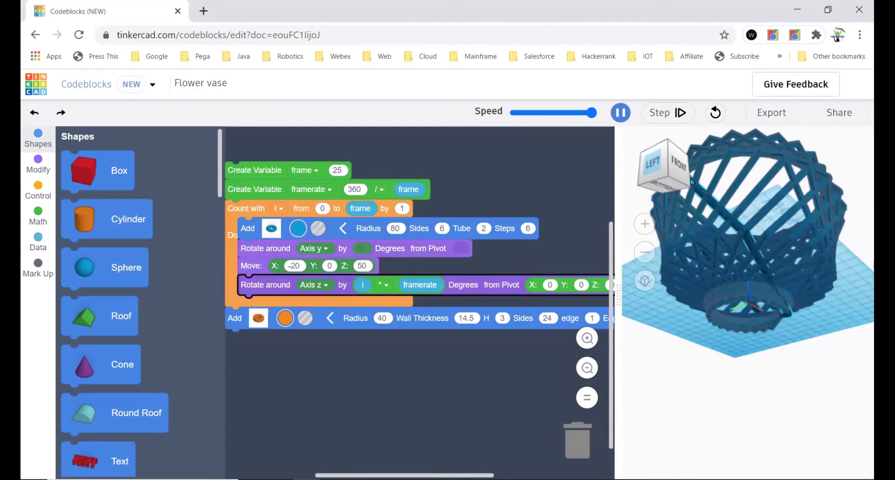
left_click(692, 182)
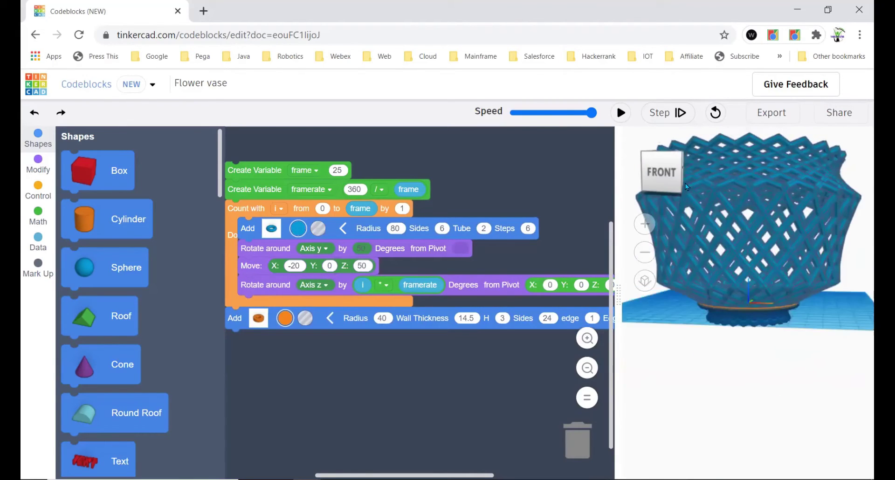
left_click_drag(692, 182, 308, 237)
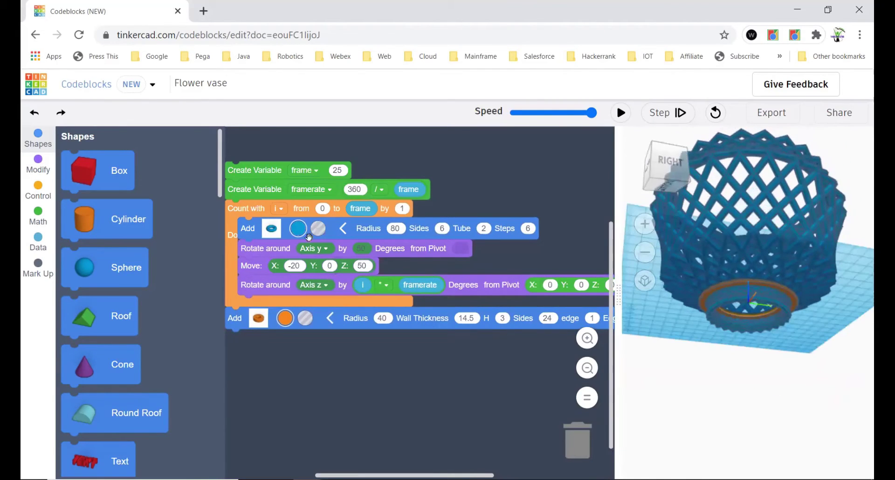
Step: Change the Move Z to 55, rerun, and view the vase from above
left_click(367, 268)
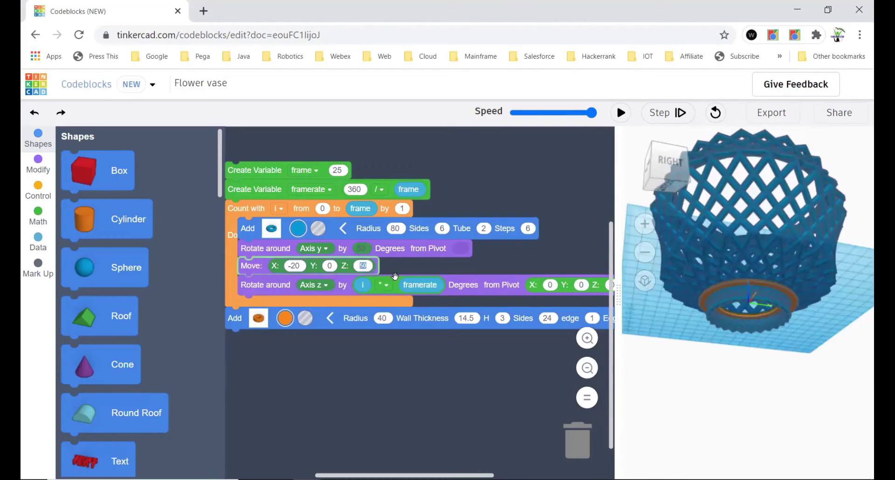
type("55")
left_click(508, 228)
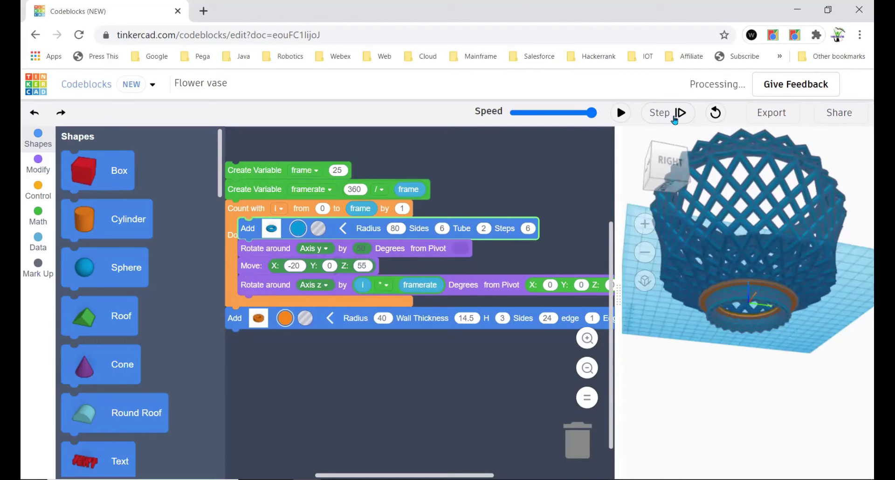
left_click(620, 113)
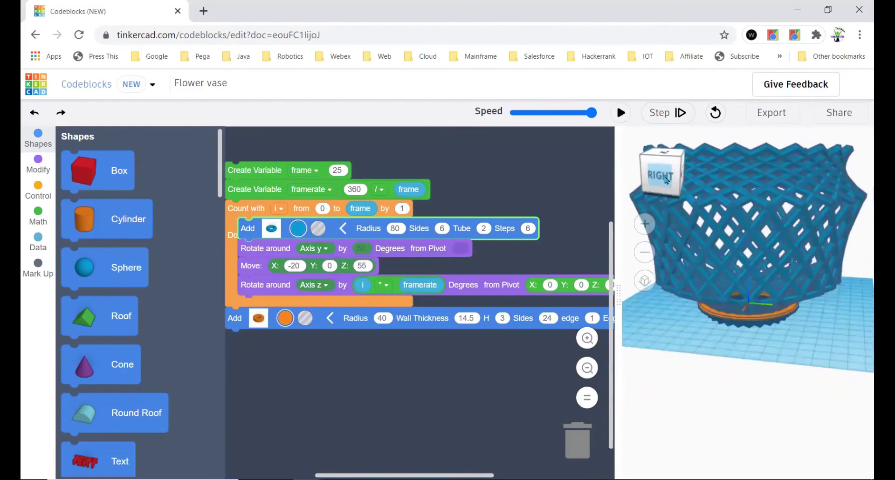
mouse_move(666, 180)
left_mouse_down()
mouse_move(695, 183)
mouse_move(653, 261)
left_mouse_up()
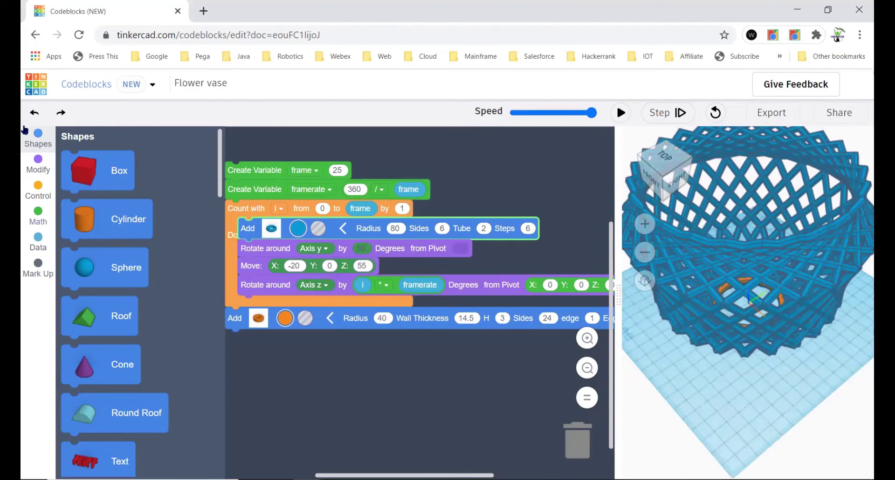
Step: Set the round base's radius to 20
left_click(49, 169)
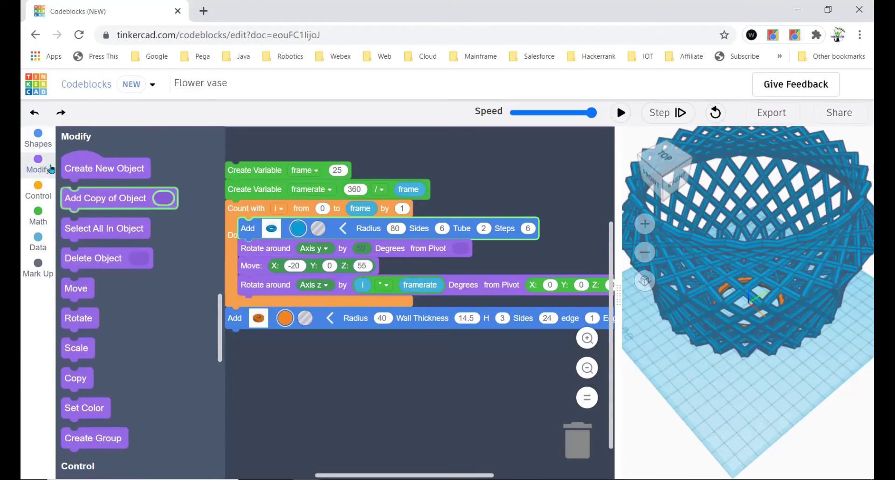
left_click(46, 138)
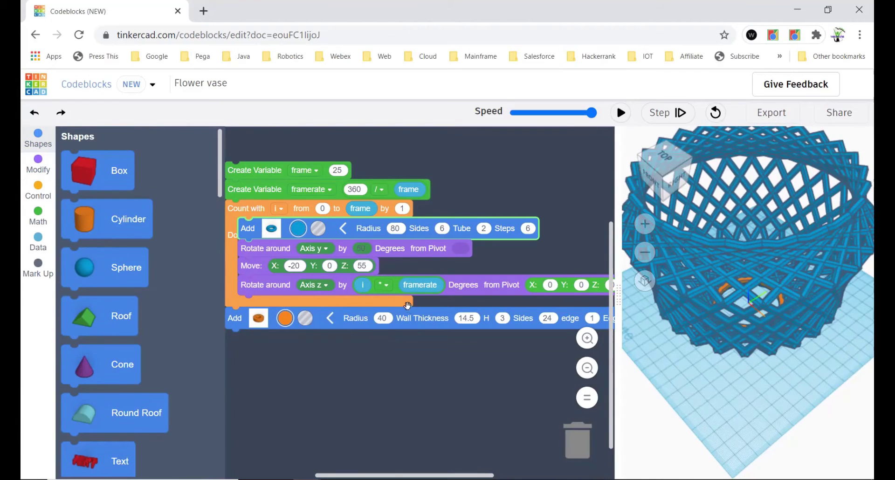
left_click(382, 319)
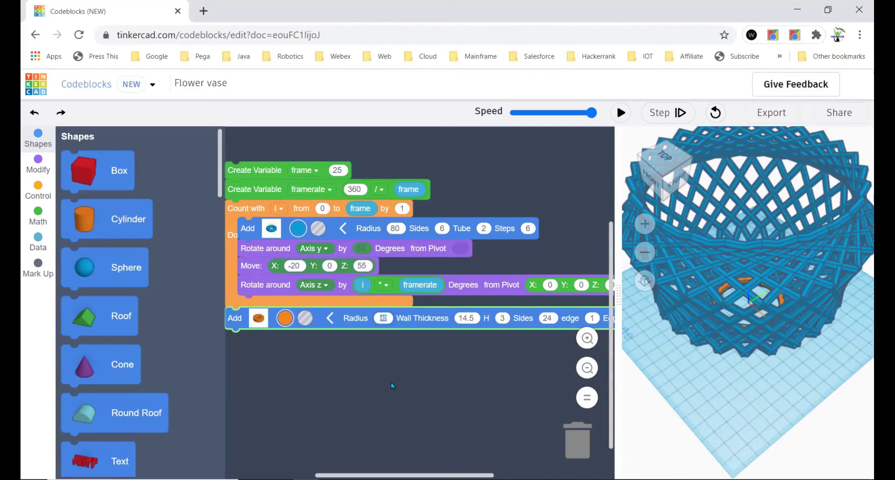
type("20")
left_click(393, 386)
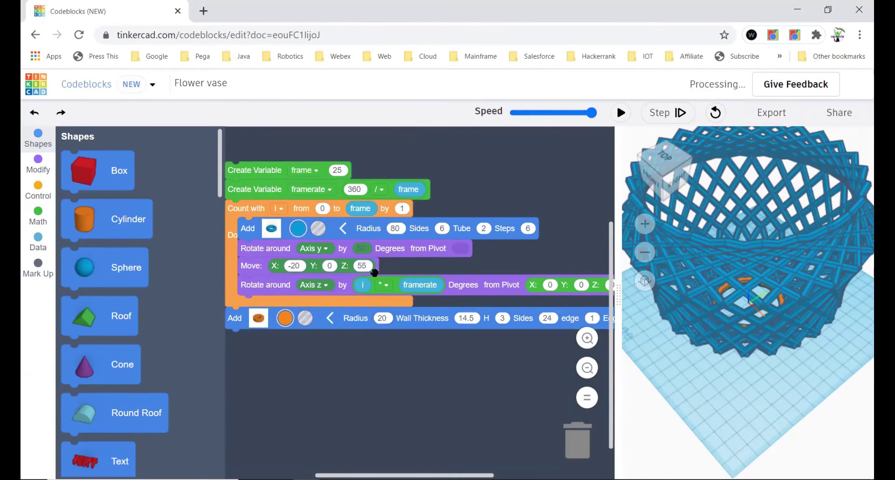
Step: Set the hexagonal tube radius to 60 and rerun the program
left_click(397, 234)
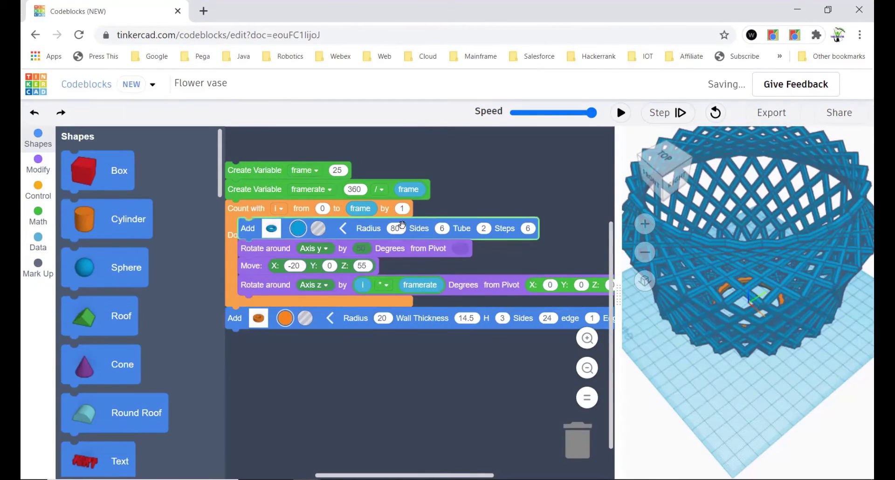
left_click(395, 231)
type("60")
left_click(526, 184)
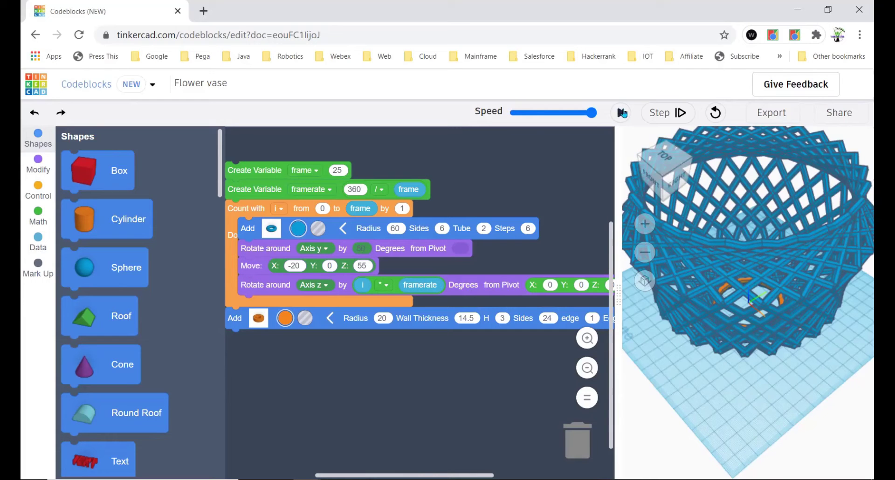
left_click(621, 112)
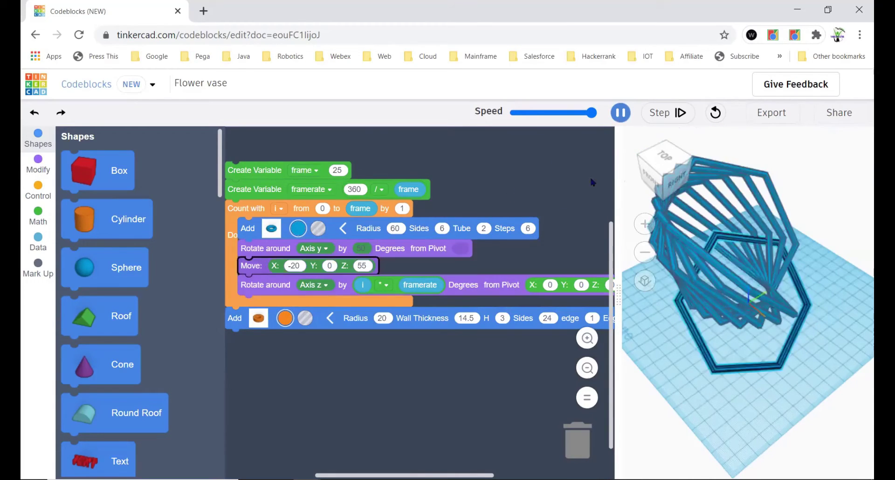
left_click_drag(589, 175, 584, 156)
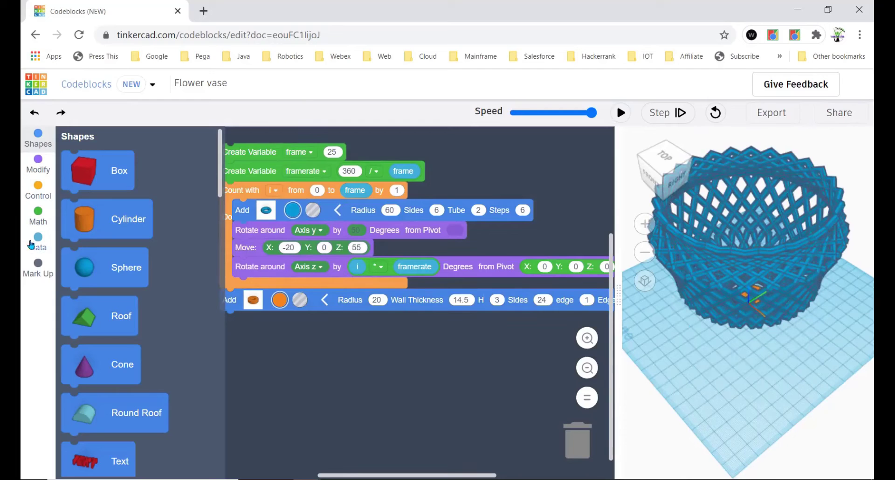
left_click(41, 215)
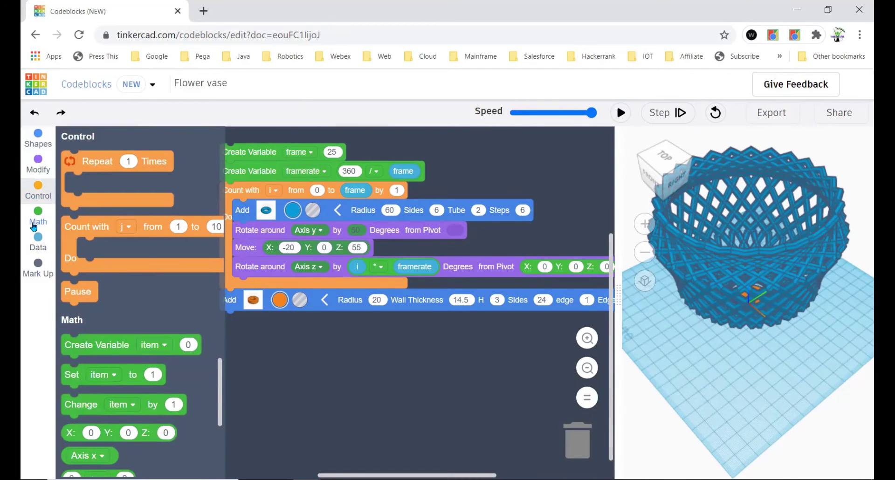
mouse_move(100, 295)
left_mouse_down()
mouse_move(467, 383)
mouse_move(425, 368)
left_mouse_up()
left_click(448, 381)
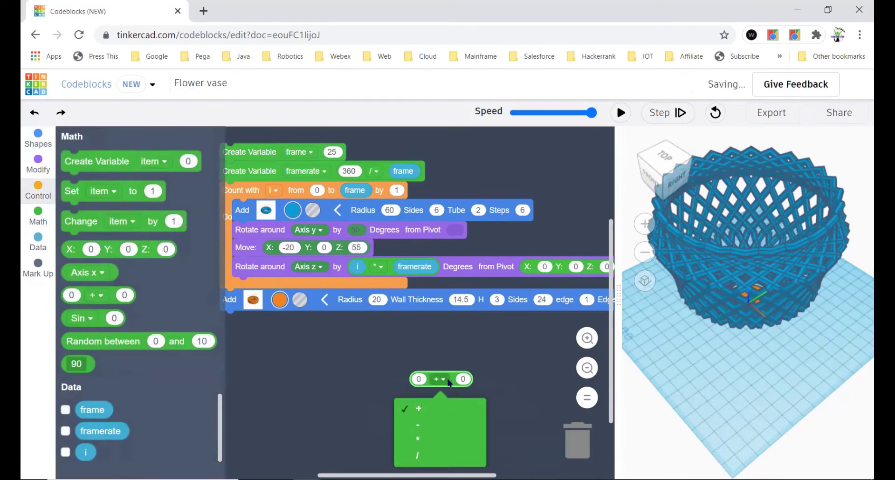
left_click_drag(459, 379, 84, 326)
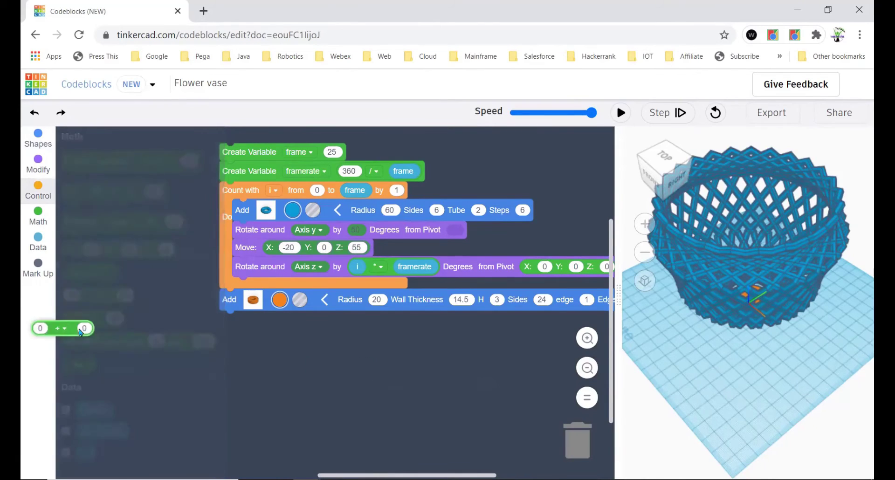
scroll(106, 382, "down", 3)
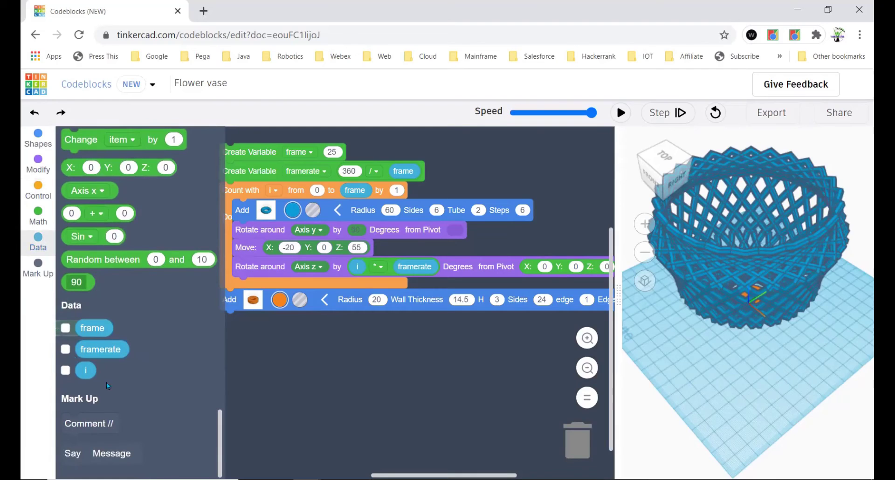
key("ctrl+z")
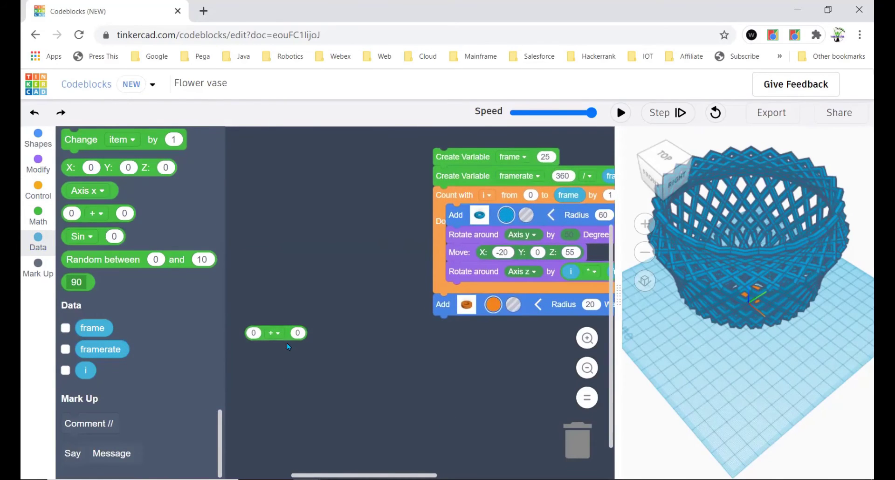
left_click_drag(286, 335, 133, 304)
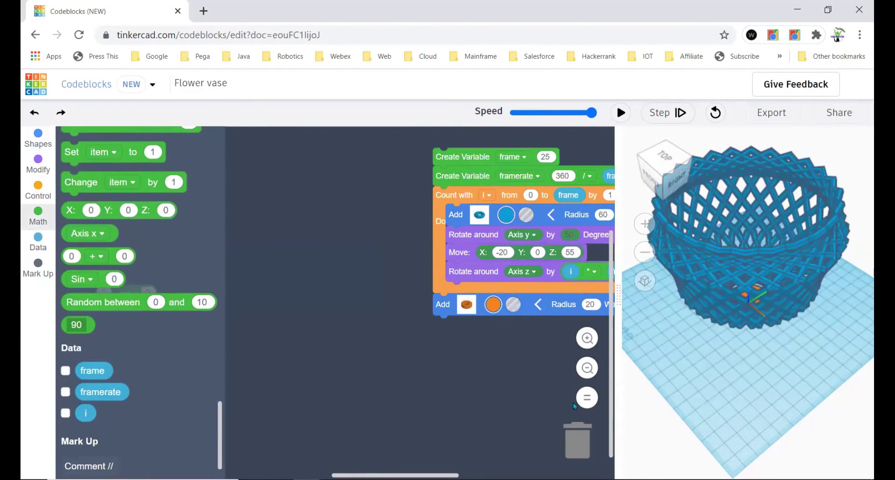
key("ctrl+z")
left_click_drag(382, 338, 583, 438)
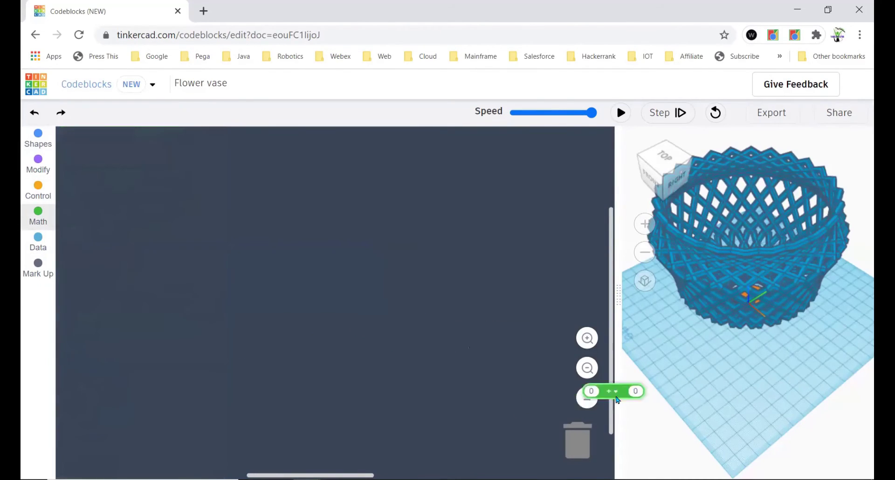
left_click_drag(478, 365, 277, 358)
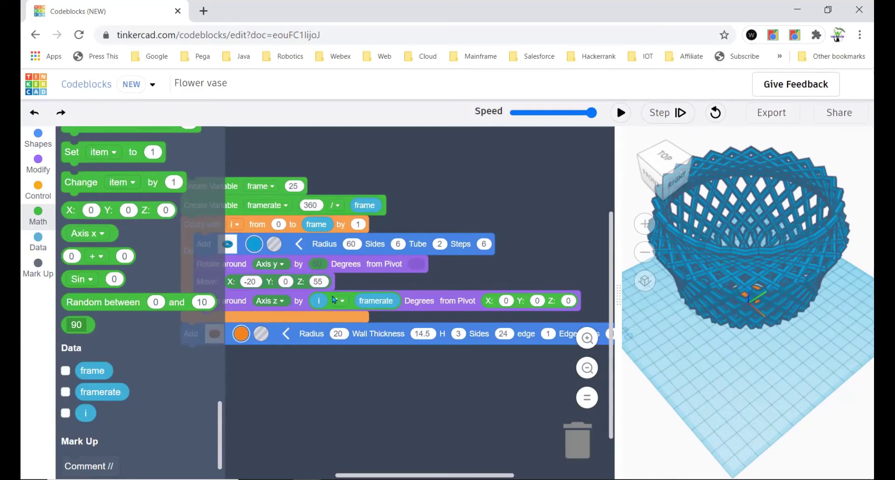
mouse_move(434, 431)
left_mouse_down()
mouse_move(420, 425)
mouse_move(479, 431)
mouse_move(420, 408)
left_mouse_up()
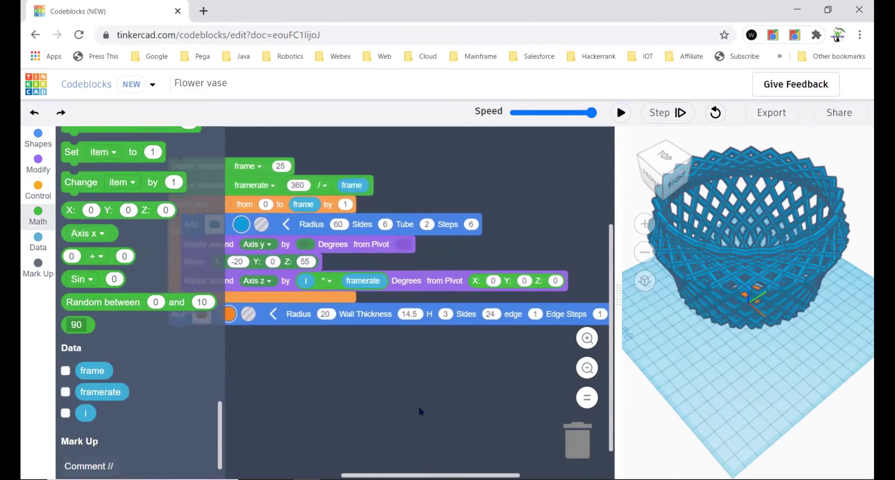
mouse_move(665, 172)
left_mouse_down()
mouse_move(655, 169)
mouse_move(664, 175)
left_mouse_up()
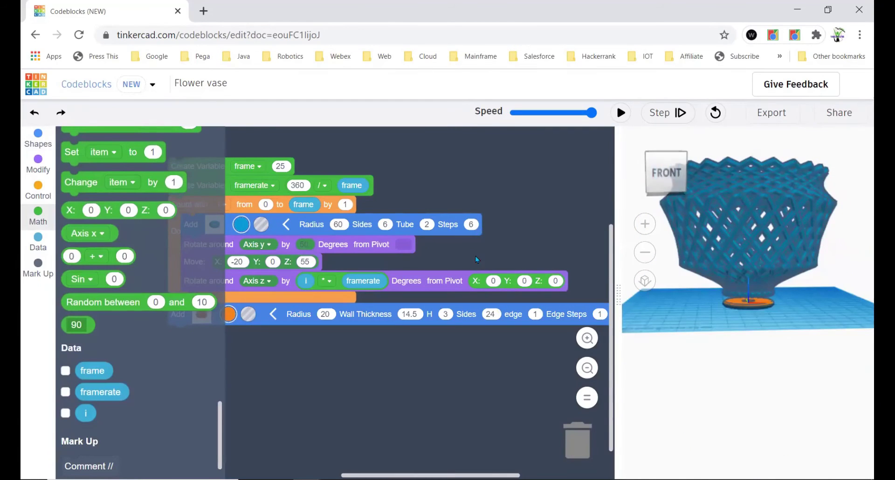
left_click_drag(536, 219, 458, 245)
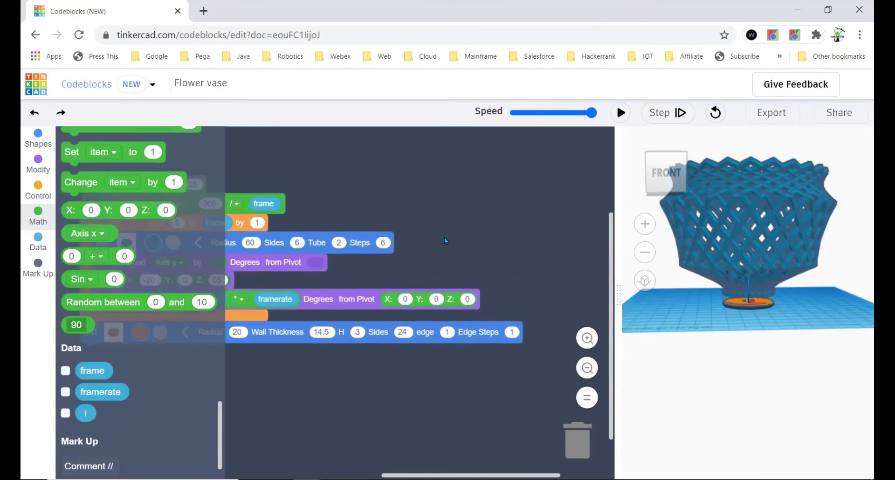
left_click_drag(443, 240, 578, 223)
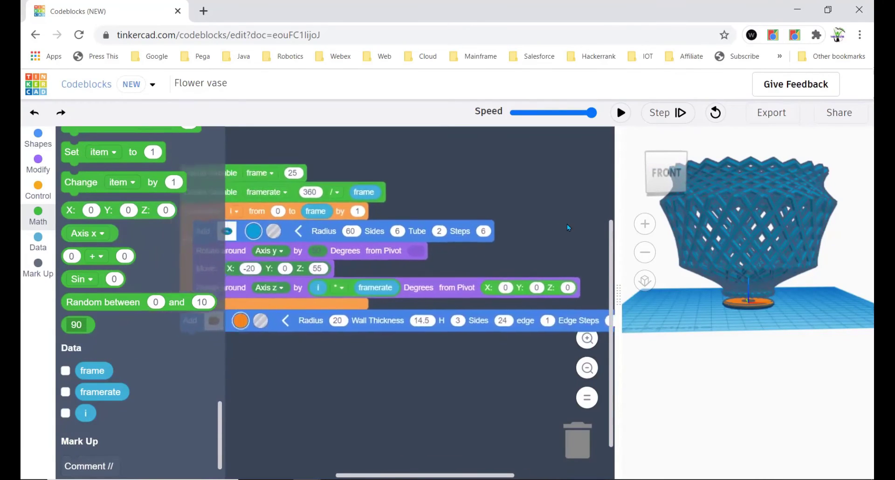
Step: Drag the Z rotation step out of the loop, then undo to restore it
left_click(587, 372)
left_click_drag(378, 291, 378, 333)
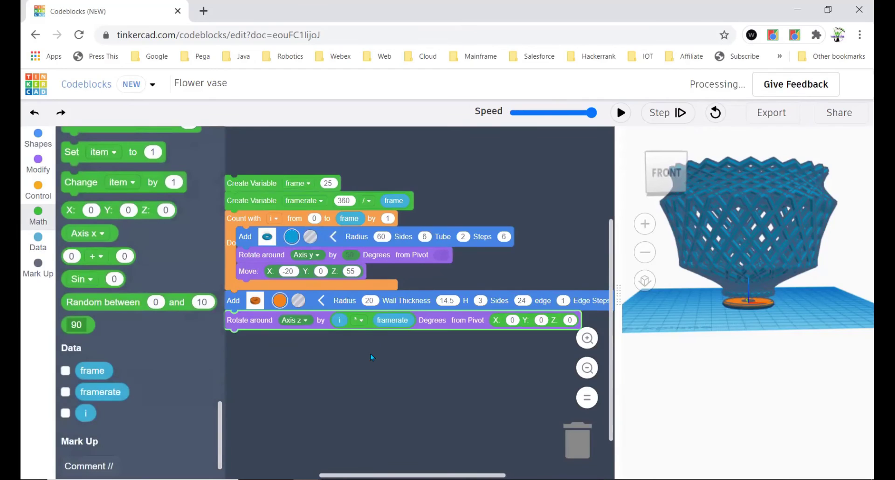
key("ctrl+z")
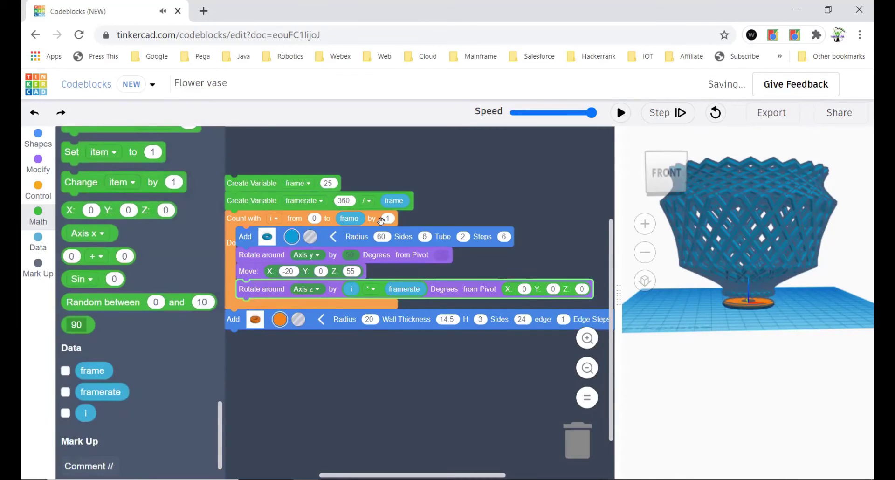
Step: Keep tube radius 60 and base radius 20, and set the frame variable to 55
left_click(380, 237)
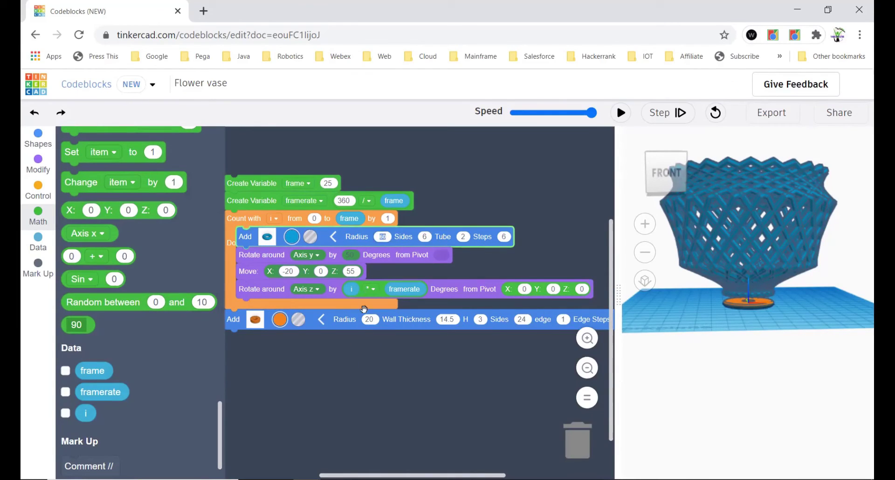
left_click(369, 320)
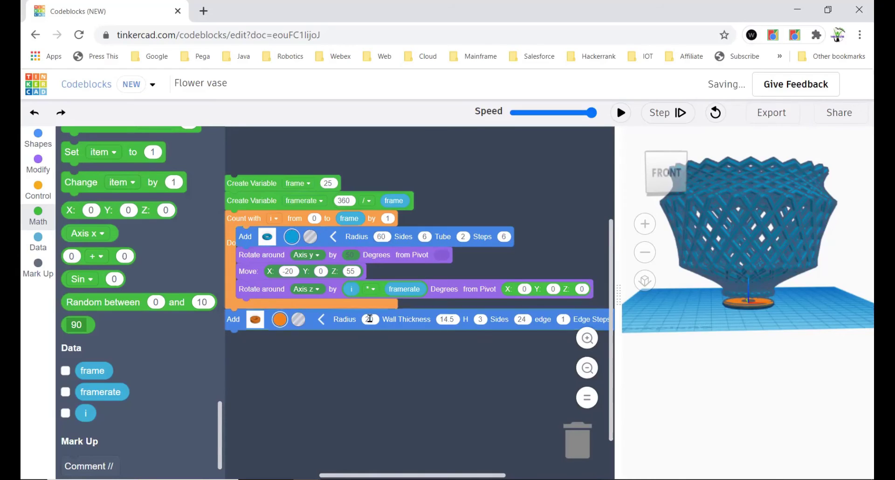
left_click(367, 382)
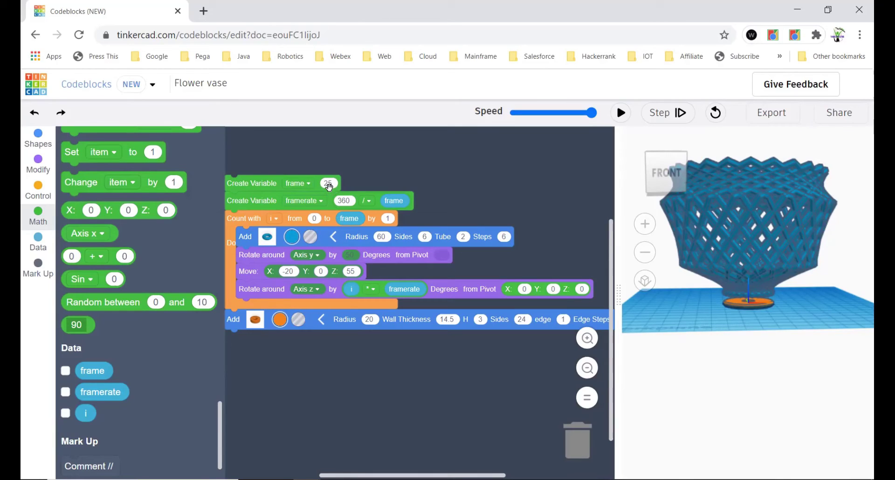
left_click(330, 184)
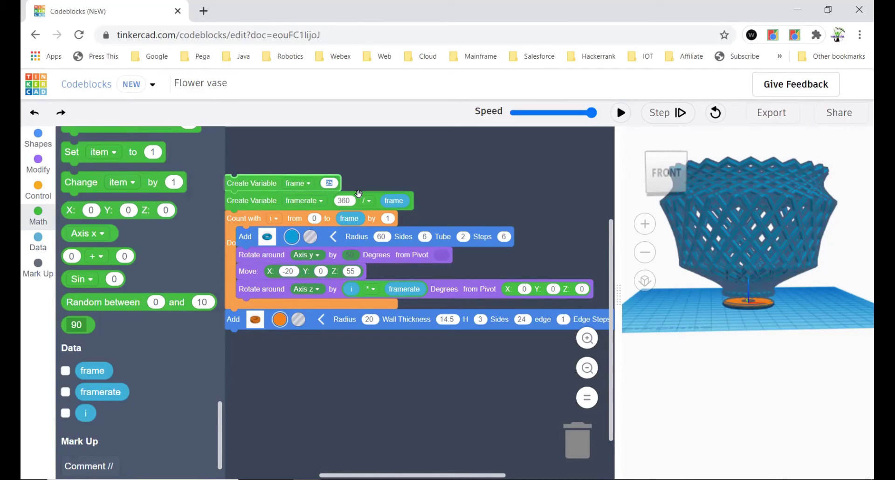
type("1")
type("55")
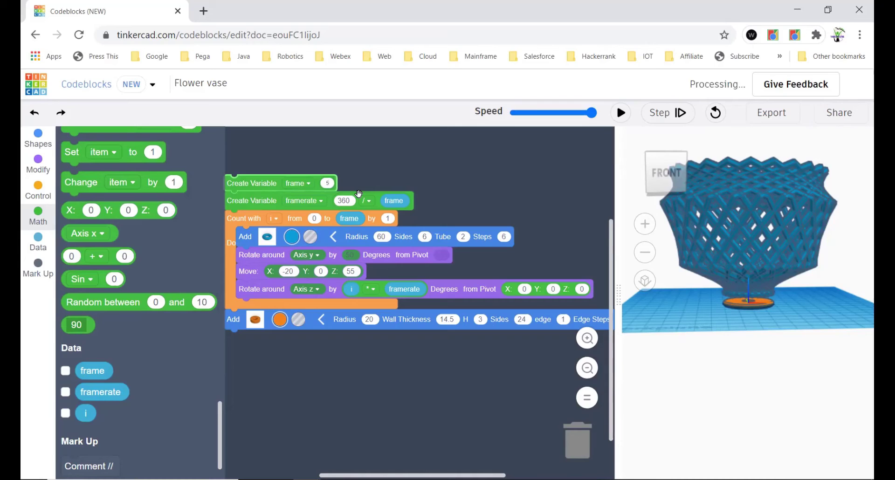
Step: Rebuild the vase with 55 frames and orbit from top-down to a side view
left_click(620, 113)
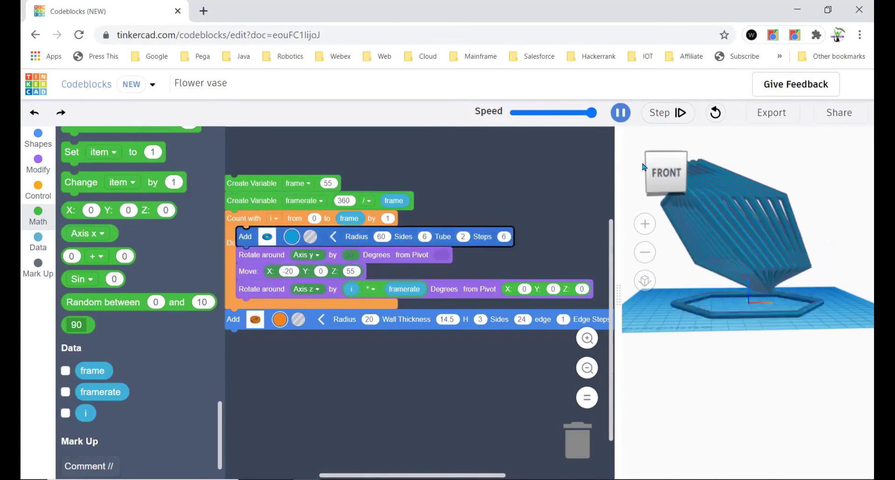
left_click_drag(665, 175, 665, 178)
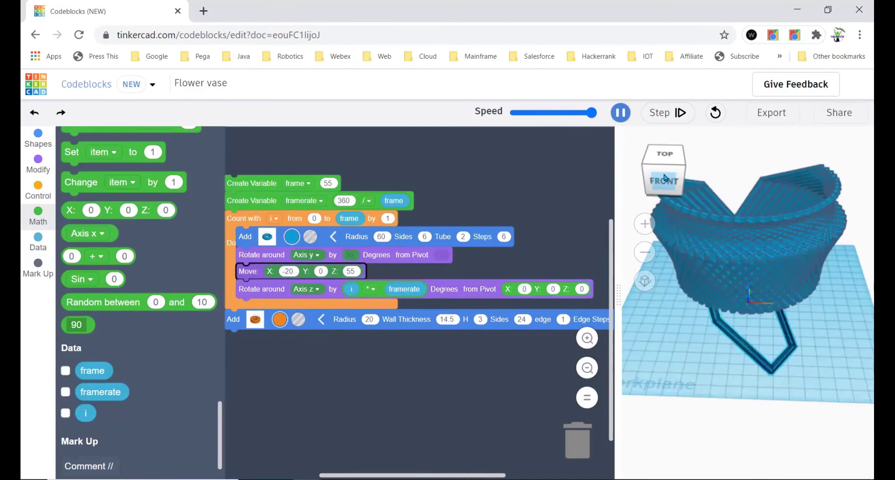
left_click_drag(666, 178, 678, 171)
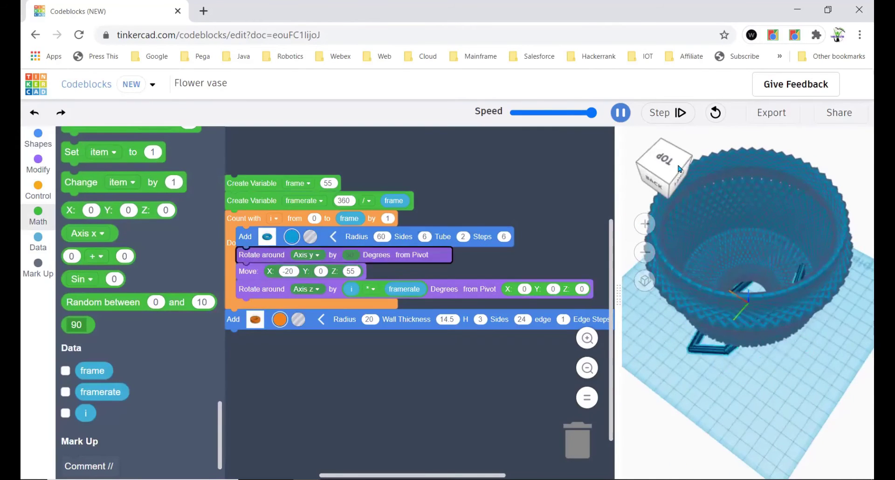
left_click_drag(678, 170, 692, 164)
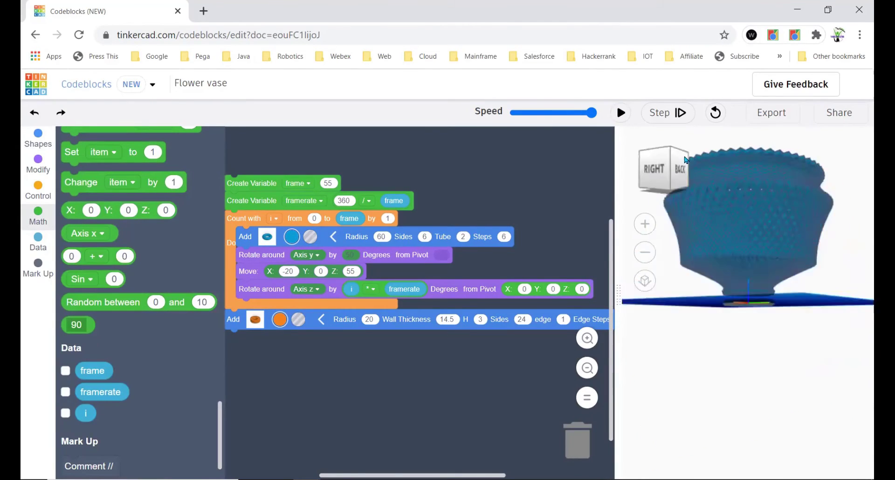
mouse_move(708, 171)
left_mouse_down()
mouse_move(766, 163)
mouse_move(756, 183)
left_mouse_up()
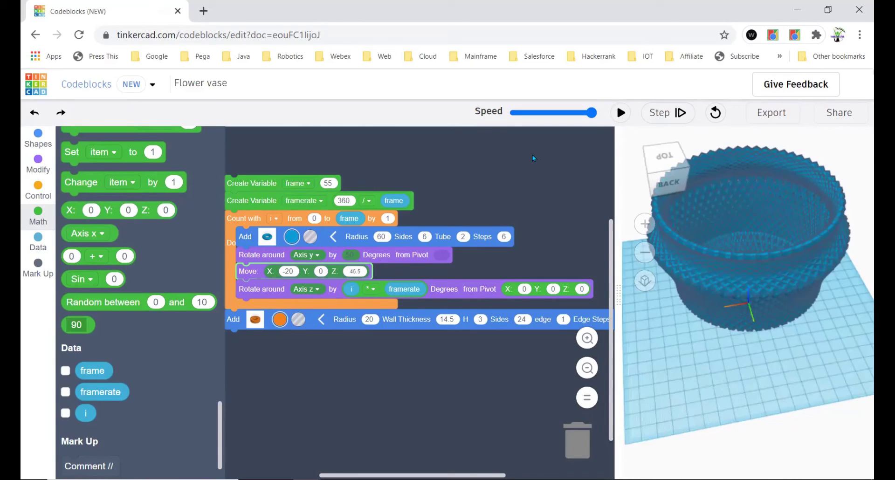
Step: Rerun with tubes at Z 46.5 and orbit to a tilted front view
left_click(621, 112)
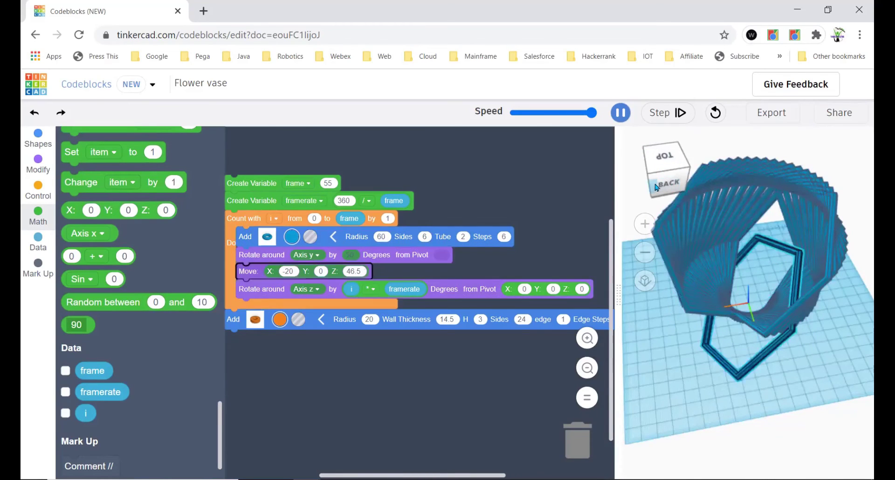
left_click_drag(662, 186, 689, 188)
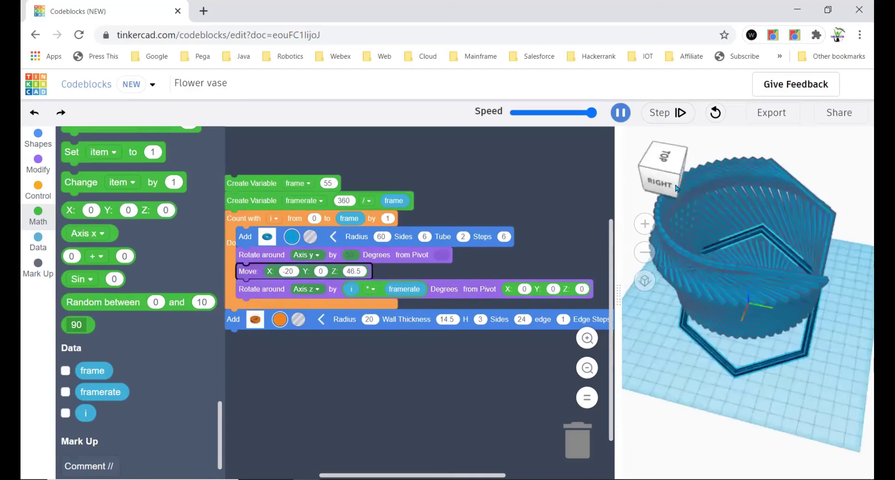
mouse_move(688, 187)
left_mouse_down()
mouse_move(662, 167)
mouse_move(743, 169)
left_mouse_up()
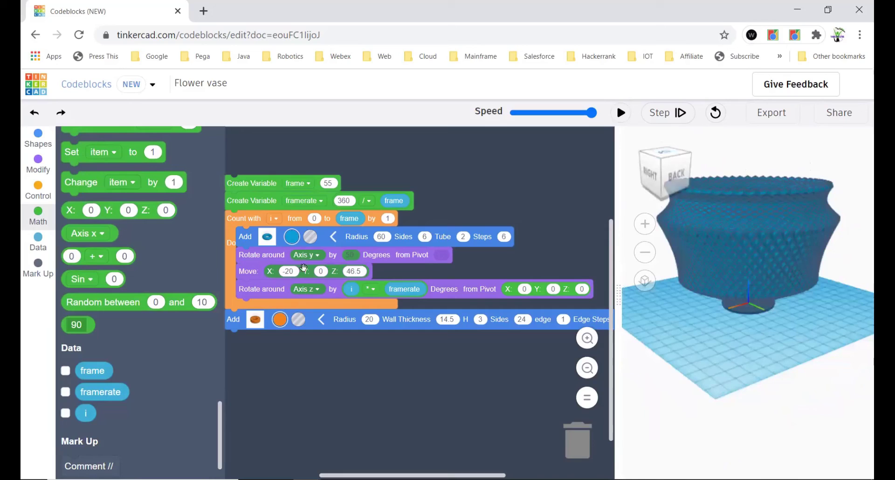
Step: Colour the hexagonal tubes yellow and rerun the program
left_click(290, 237)
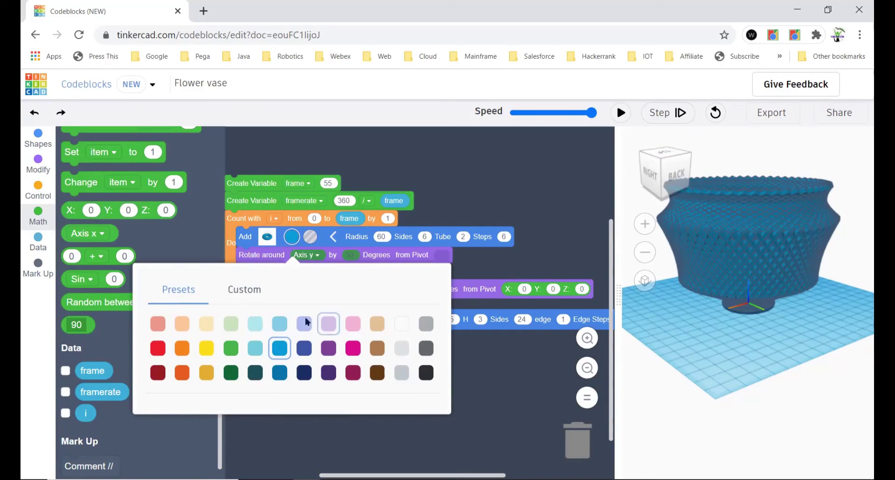
left_click(207, 347)
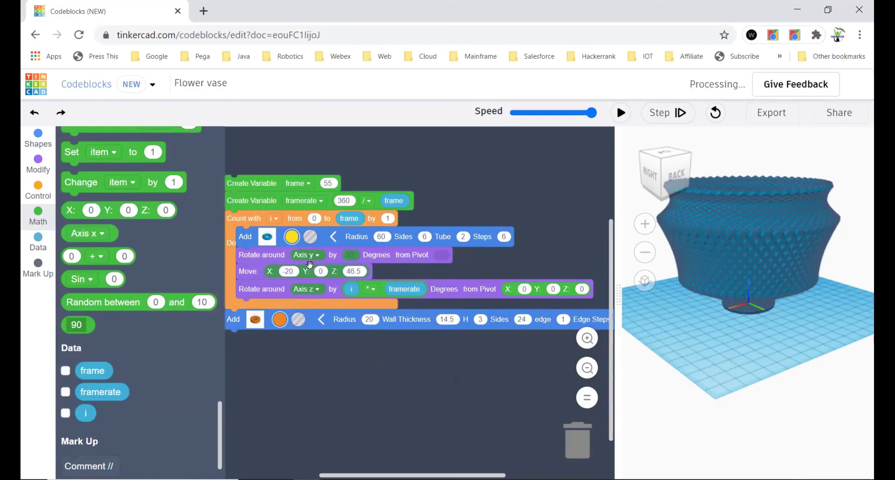
left_click(623, 113)
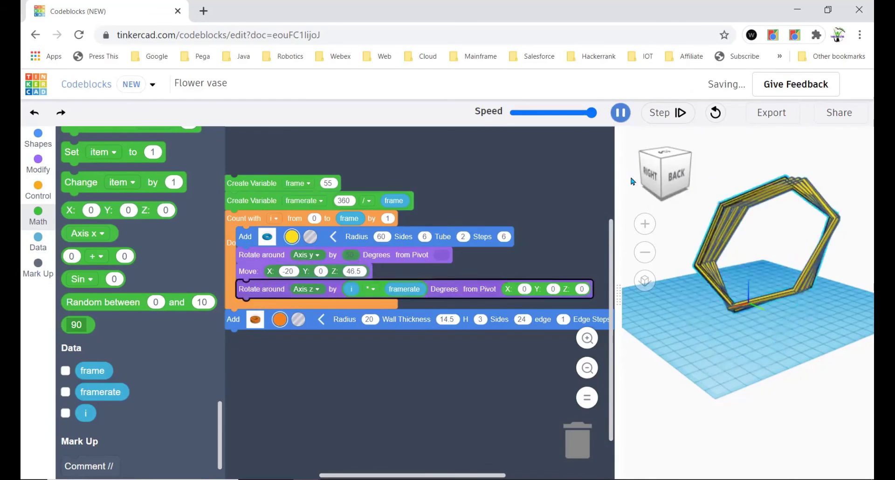
Step: Inspect the yellow vase from several sides, then open the base's colour choices
left_click(663, 168)
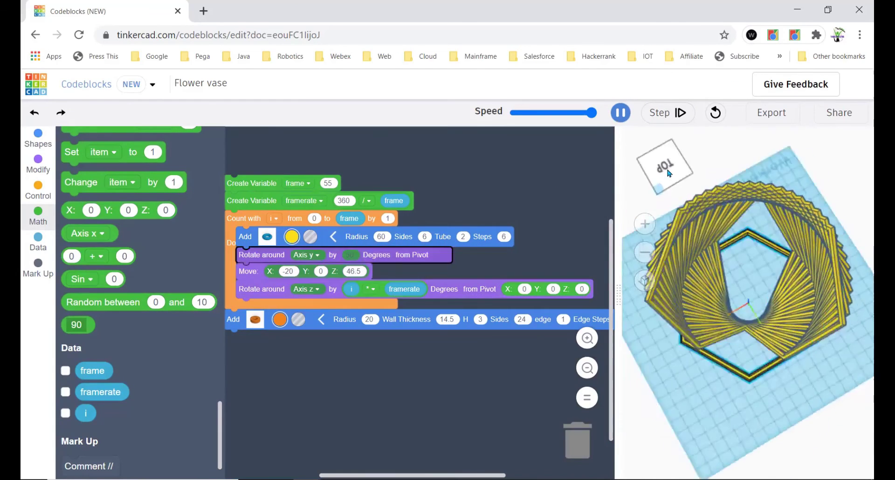
left_click(675, 173)
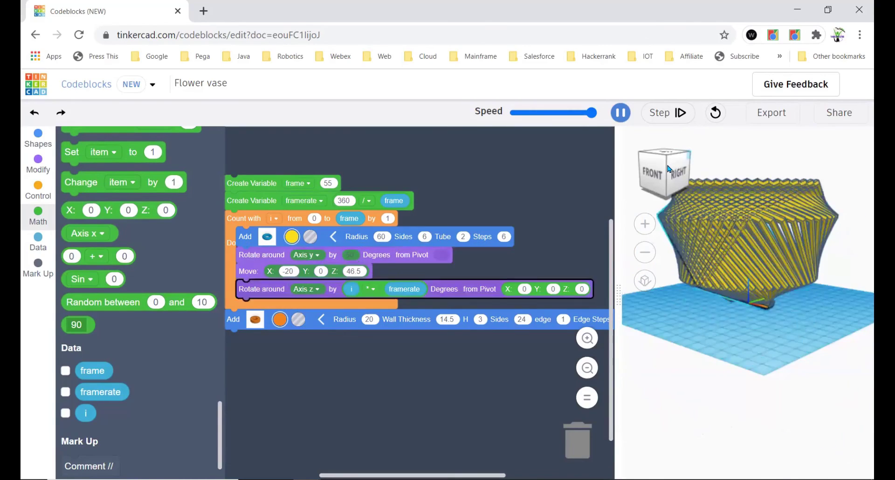
left_click(669, 169)
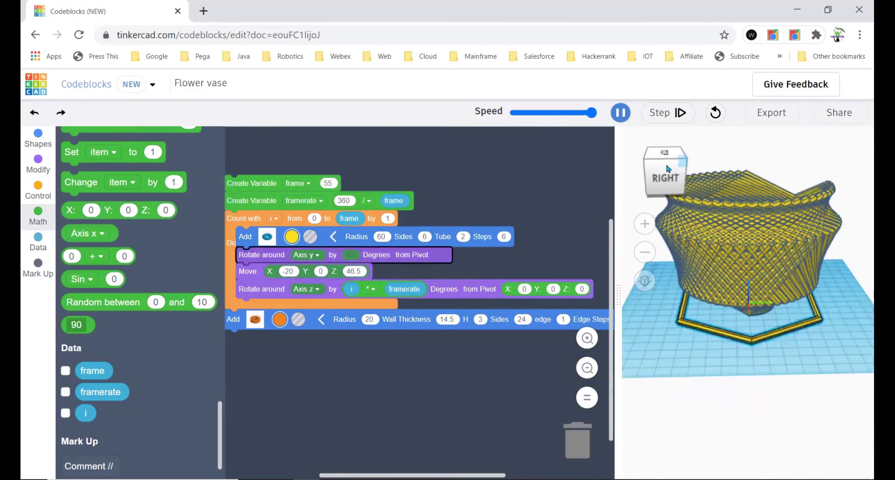
left_click(651, 169)
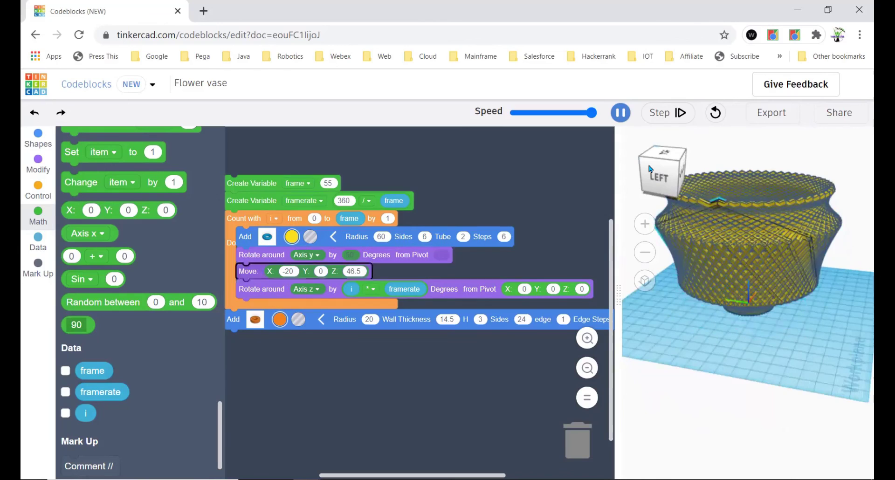
left_click(667, 164)
mouse_move(666, 164)
left_mouse_down()
mouse_move(670, 175)
mouse_move(690, 170)
left_mouse_up()
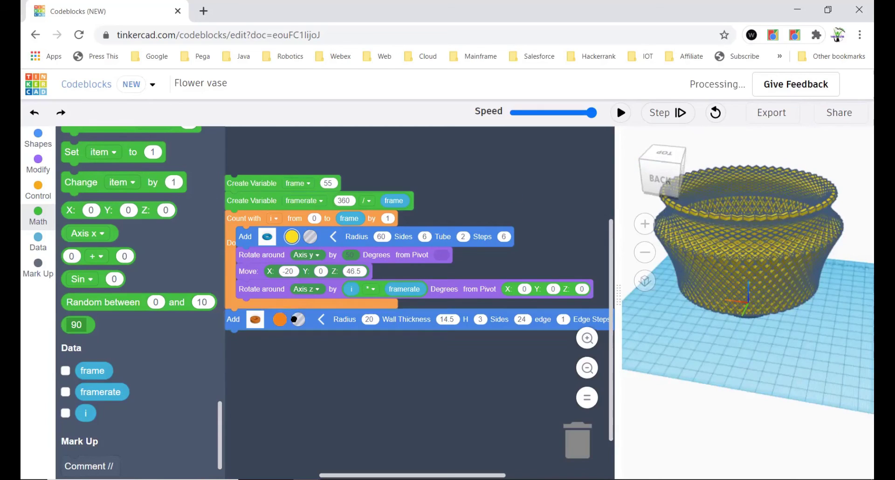
left_click_drag(662, 180, 660, 196)
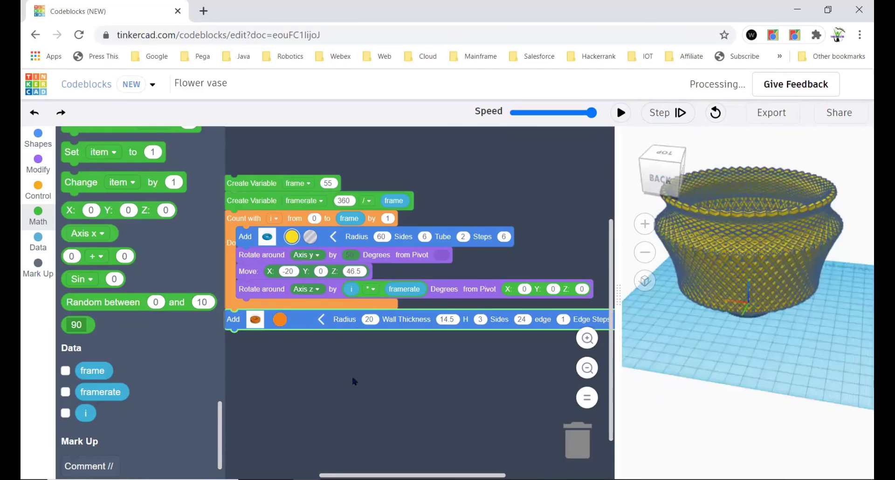
left_click(280, 320)
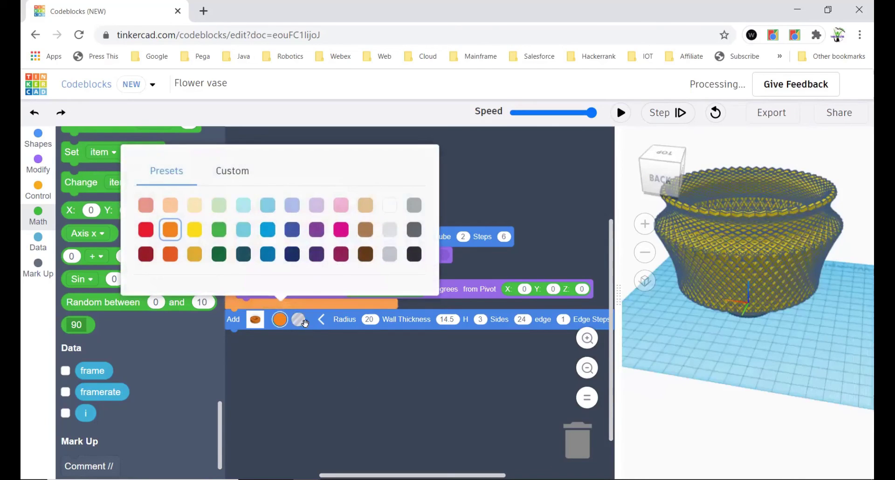